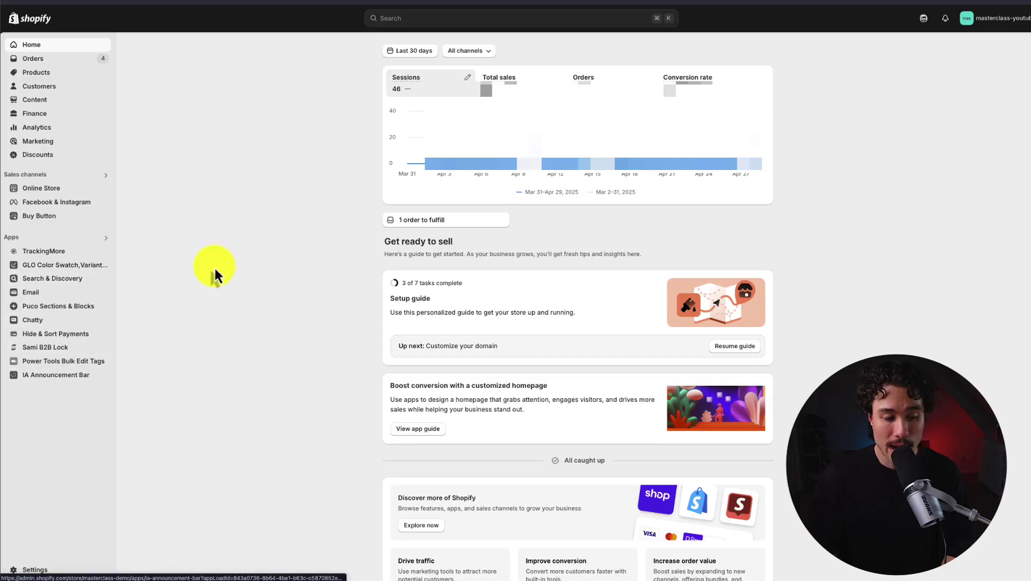
# Go to the admin Settings and open the Checkout settings page
pyautogui.click(41, 570)
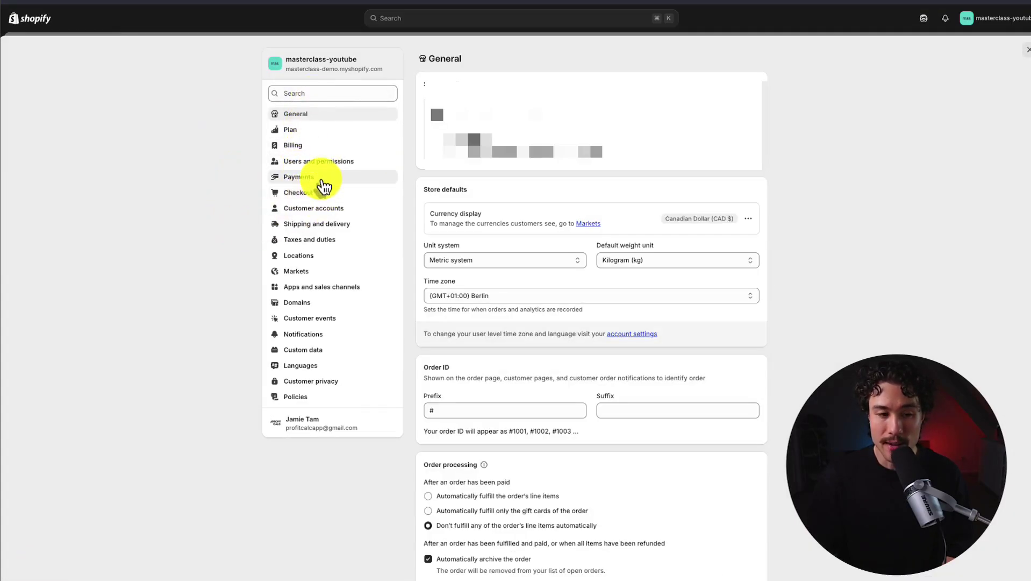
pyautogui.click(326, 198)
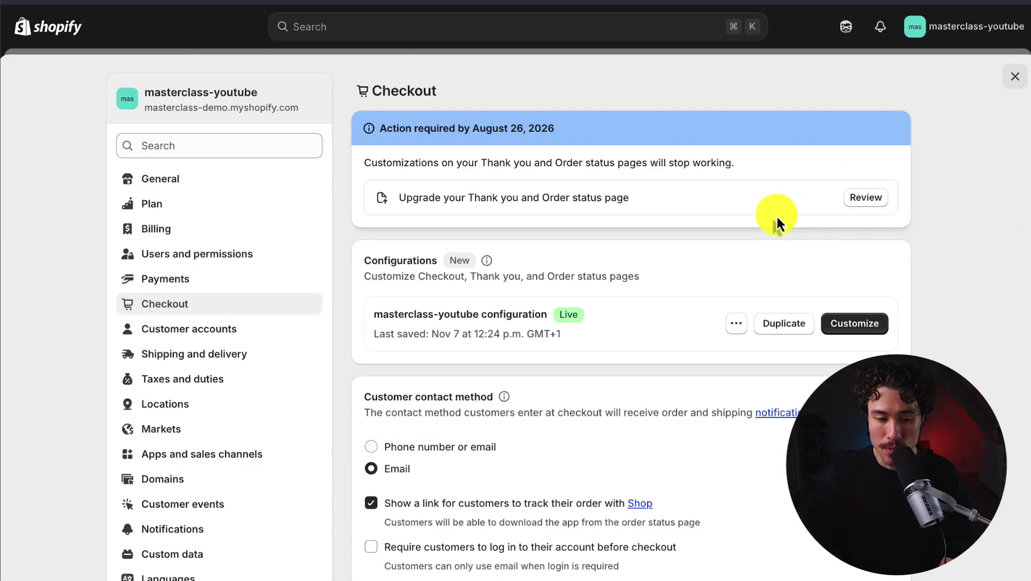
# Try Phone number or email as the customer contact method, then keep Email
pyautogui.scroll(-2, 777, 218)
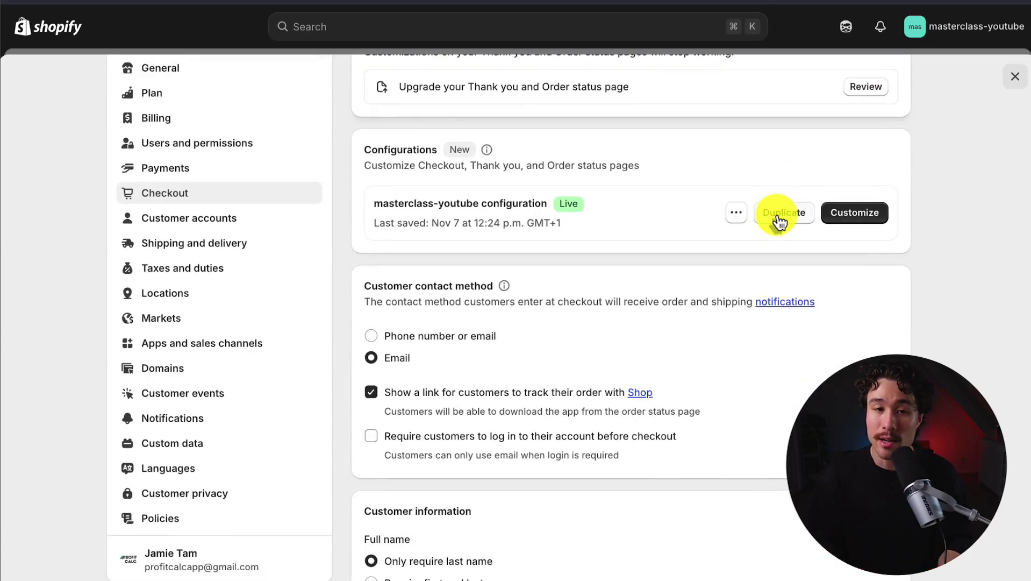
pyautogui.scroll(-3, 779, 221)
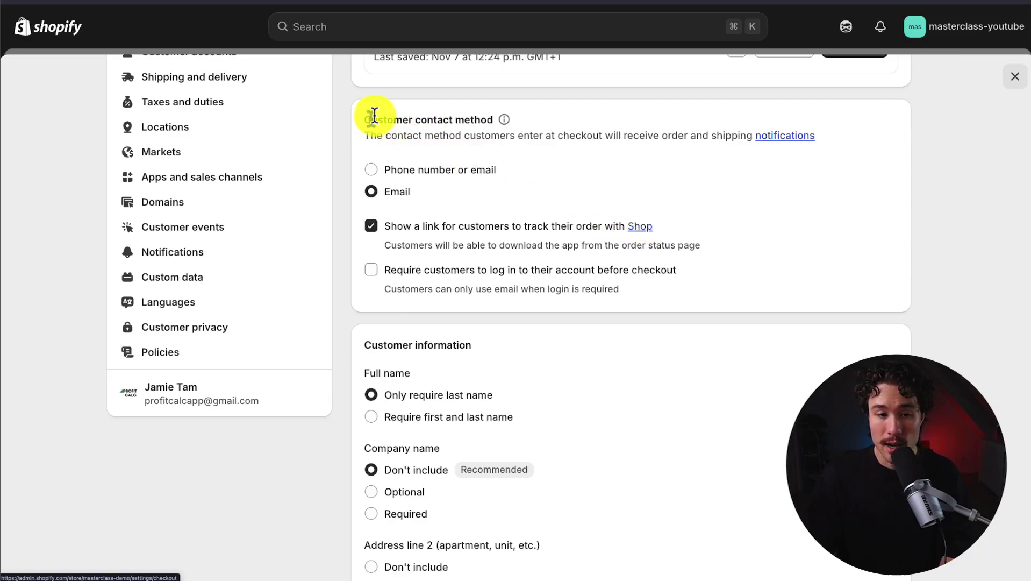
pyautogui.doubleClick(438, 119)
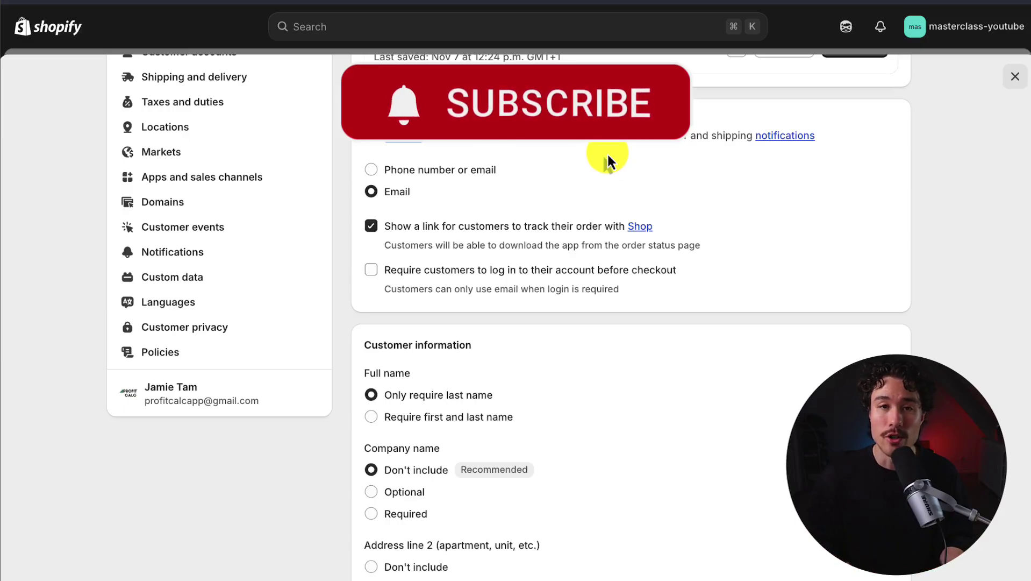
pyautogui.click(465, 171)
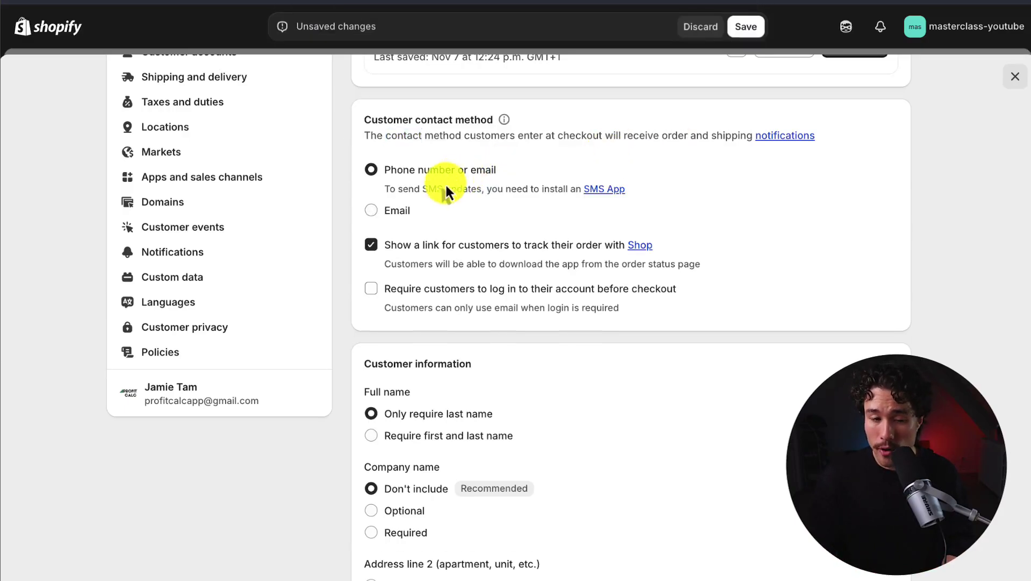
pyautogui.click(406, 215)
pyautogui.click(406, 171)
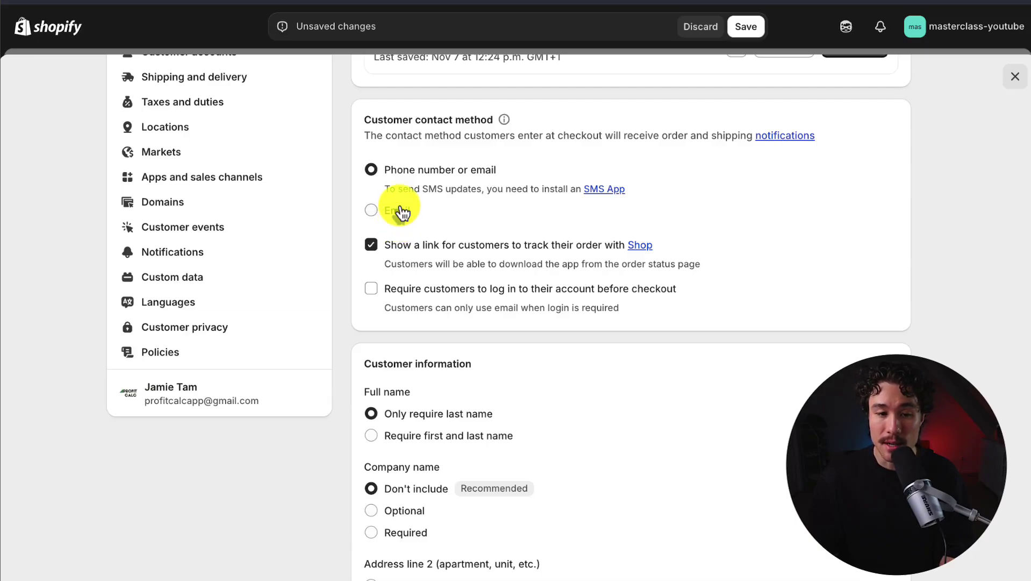
pyautogui.click(402, 214)
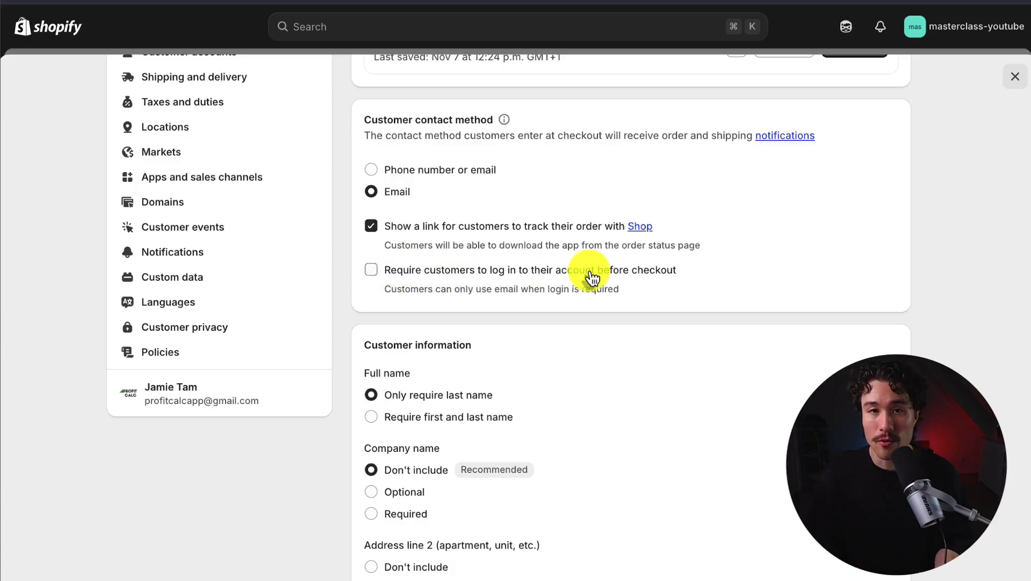
# Require customers to log in before checkout and note the warning about fewer orders
pyautogui.scroll(-2, 728, 172)
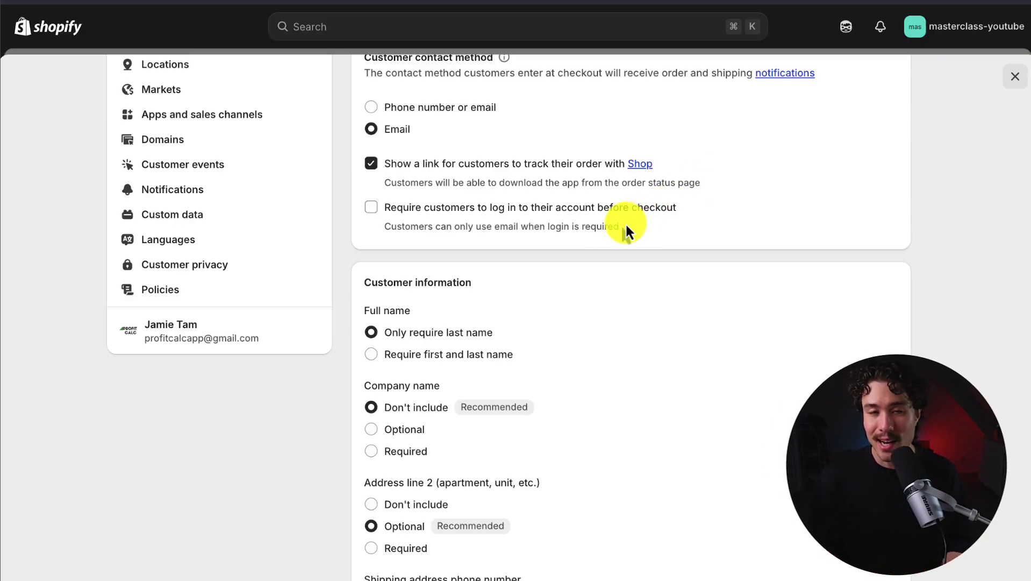
pyautogui.scroll(-1, 626, 223)
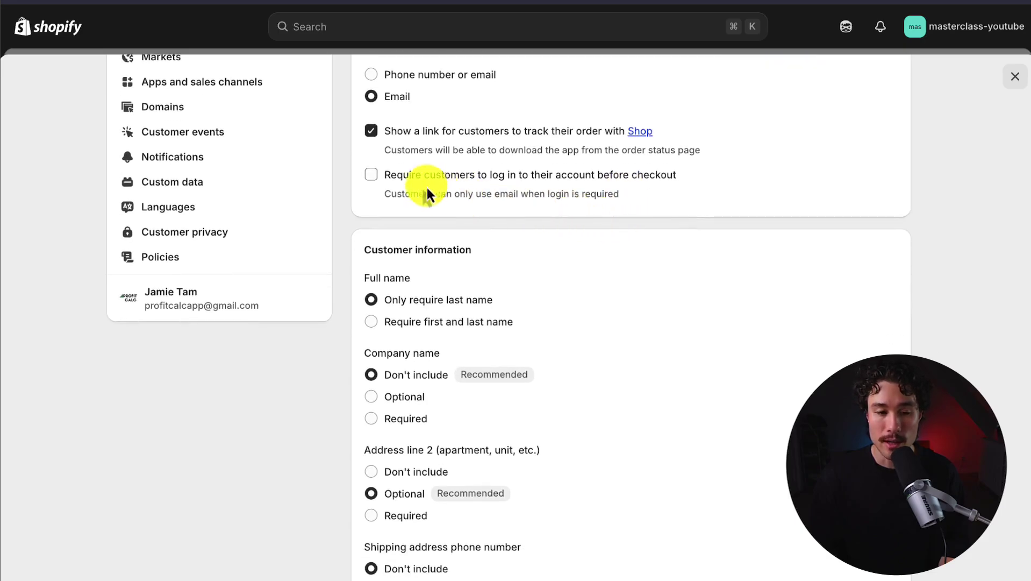
pyautogui.click(383, 181)
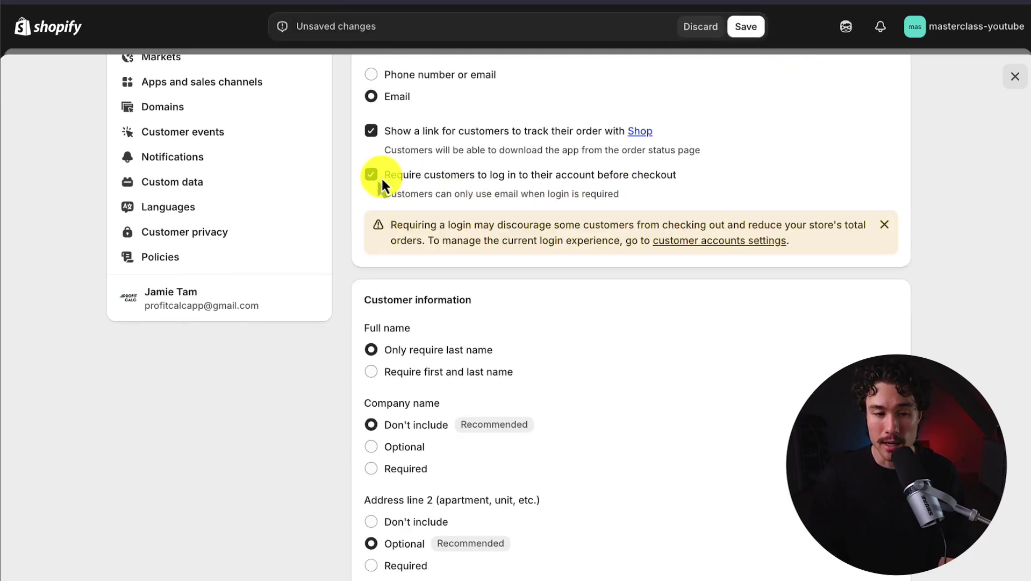
pyautogui.moveTo(450, 225); pyautogui.dragTo(459, 241)
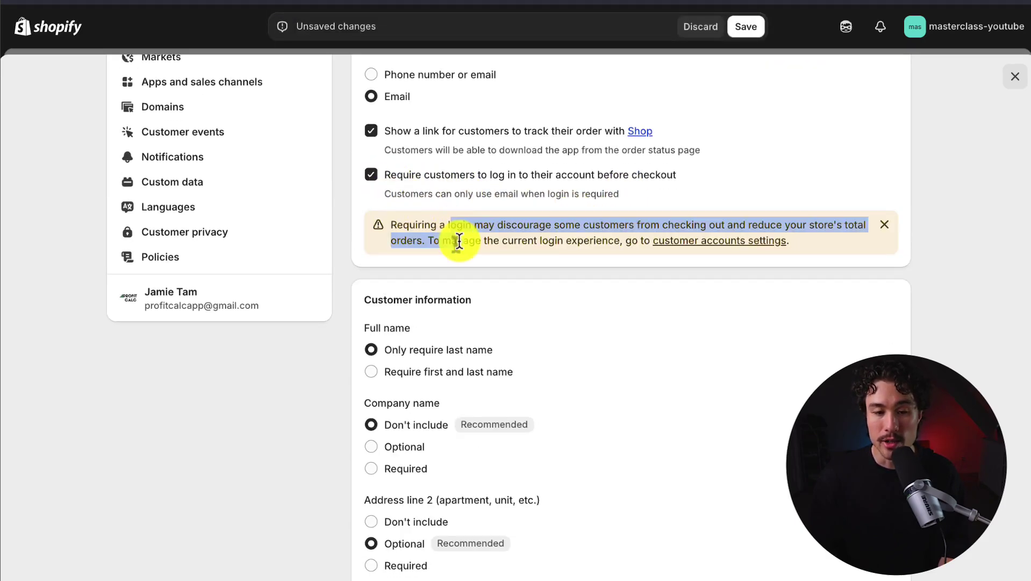
# Turn off the login requirement and require both first and last name
pyautogui.click(371, 173)
pyautogui.scroll(-4, 661, 308)
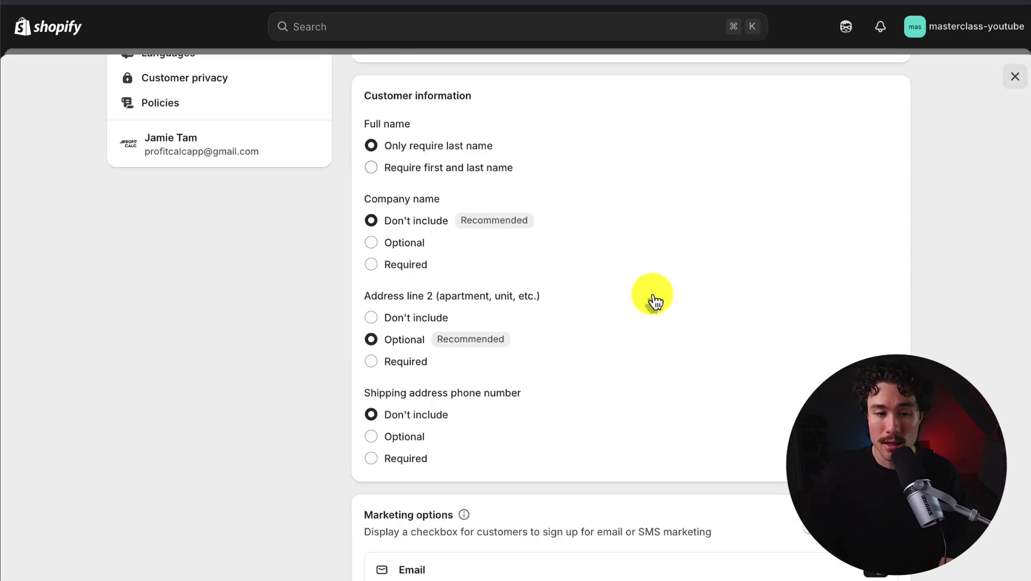
pyautogui.click(430, 171)
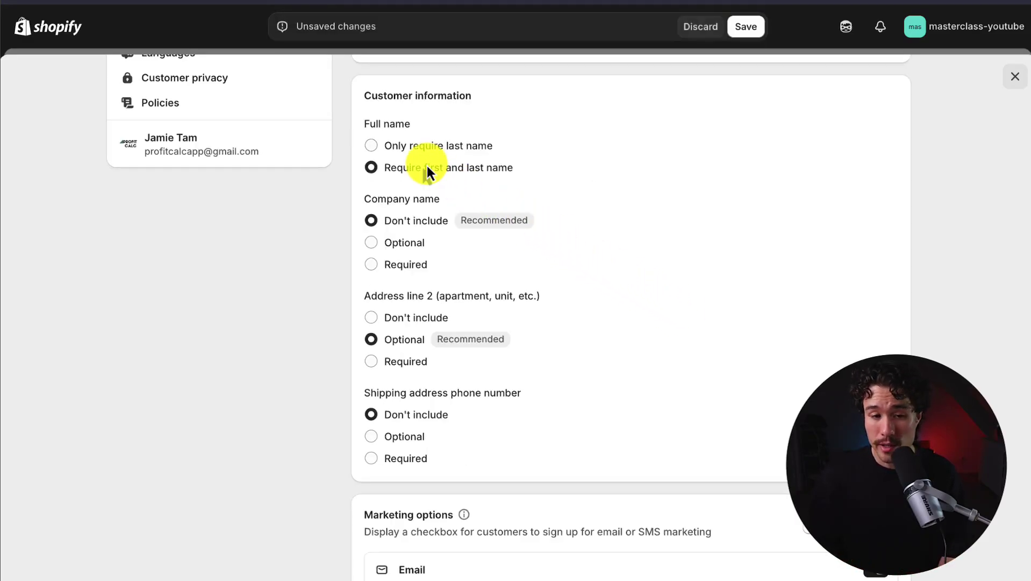
pyautogui.moveTo(361, 200); pyautogui.dragTo(441, 204)
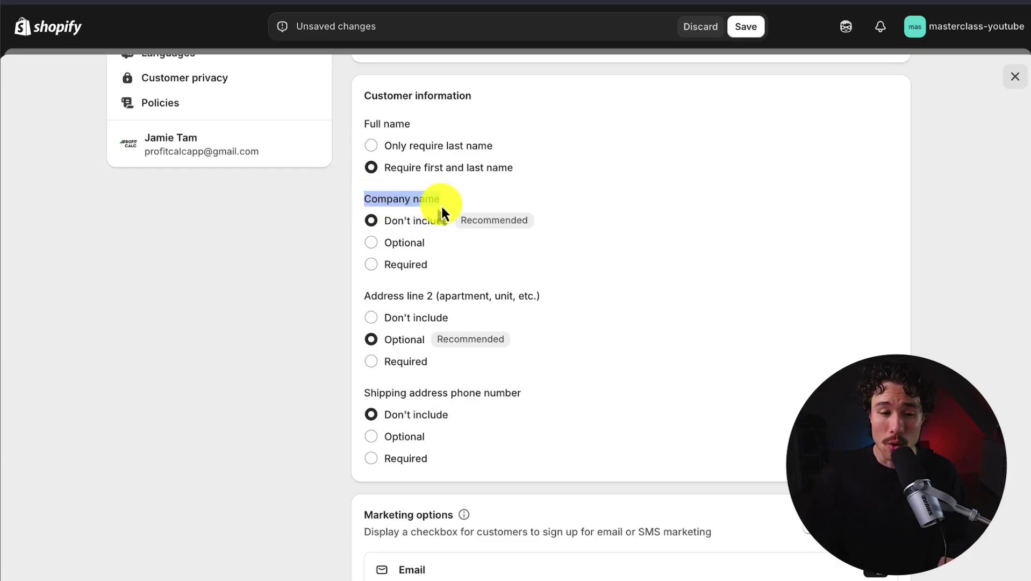
pyautogui.click(359, 218)
pyautogui.moveTo(359, 217); pyautogui.dragTo(537, 226)
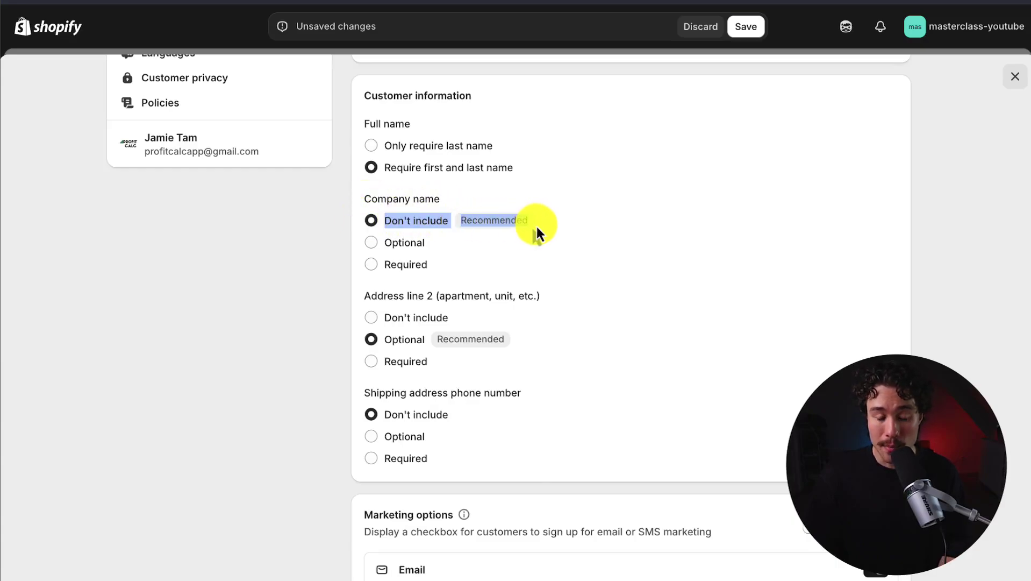
pyautogui.click(536, 225)
# Review the Address line 2 and shipping address phone number settings
pyautogui.scroll(-1, 536, 225)
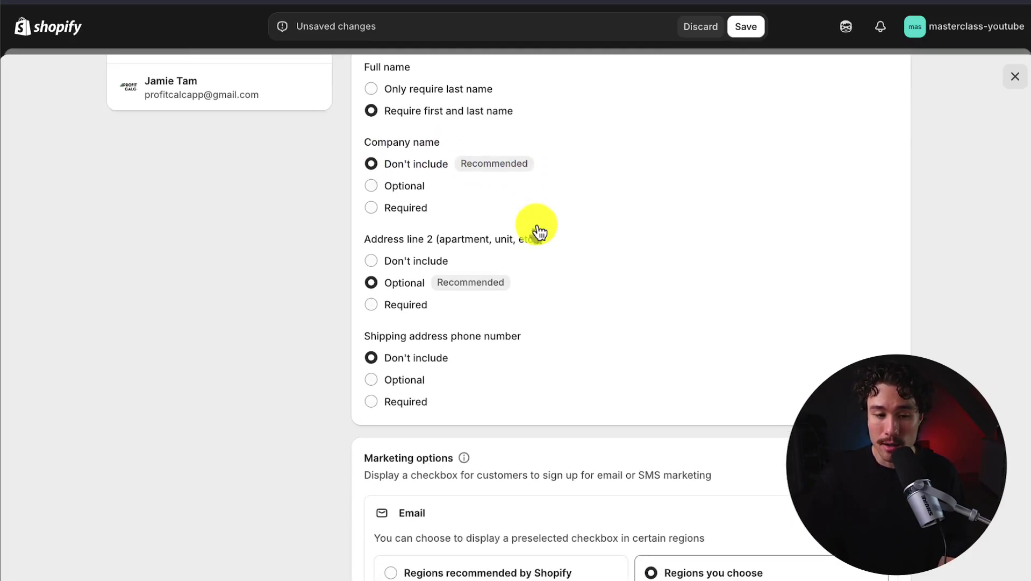
pyautogui.scroll(-1, 539, 232)
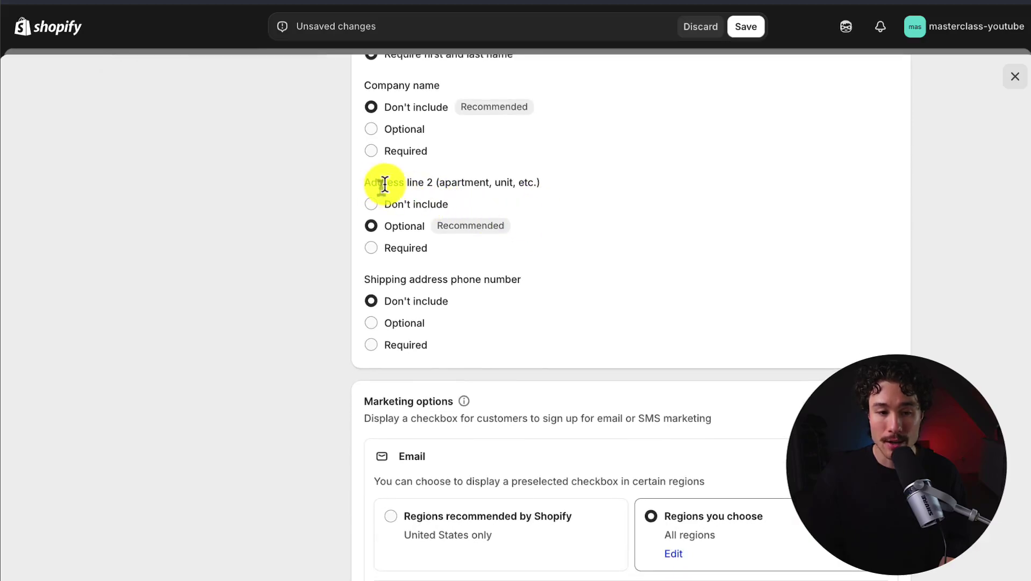
pyautogui.moveTo(382, 183); pyautogui.dragTo(502, 186)
pyautogui.click(502, 187)
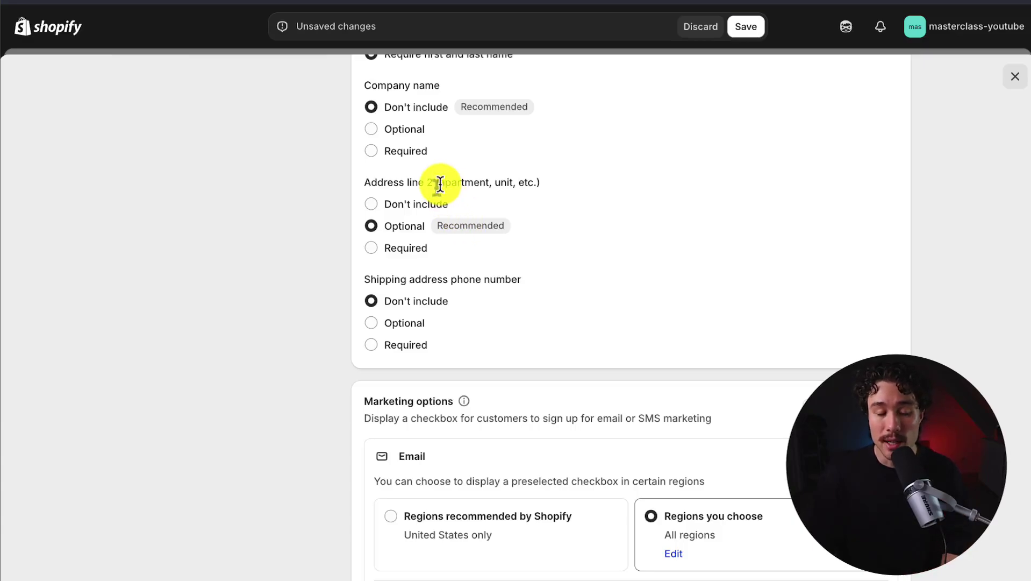
pyautogui.moveTo(440, 185); pyautogui.dragTo(534, 187)
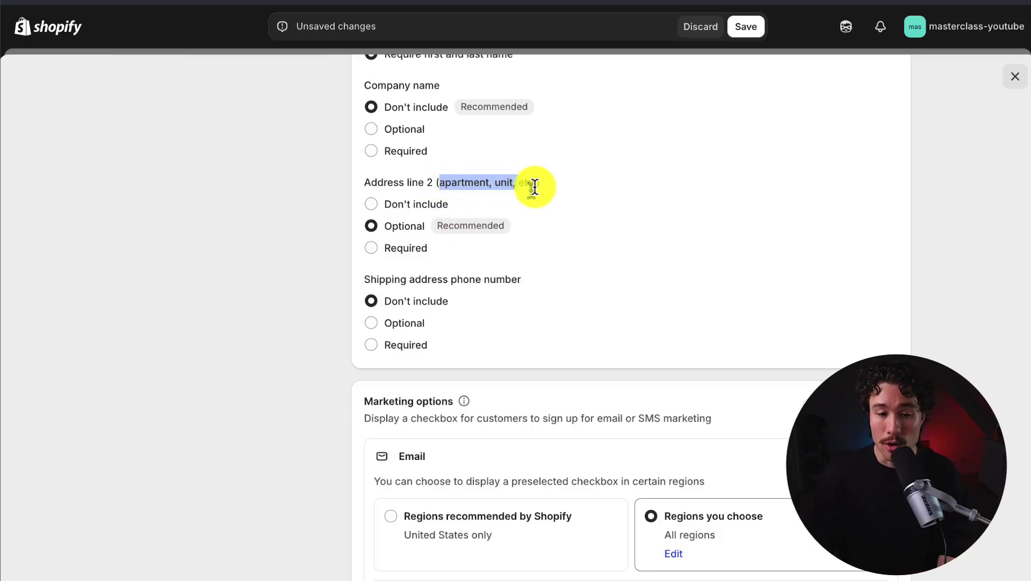
pyautogui.click(534, 186)
pyautogui.scroll(-2, 534, 186)
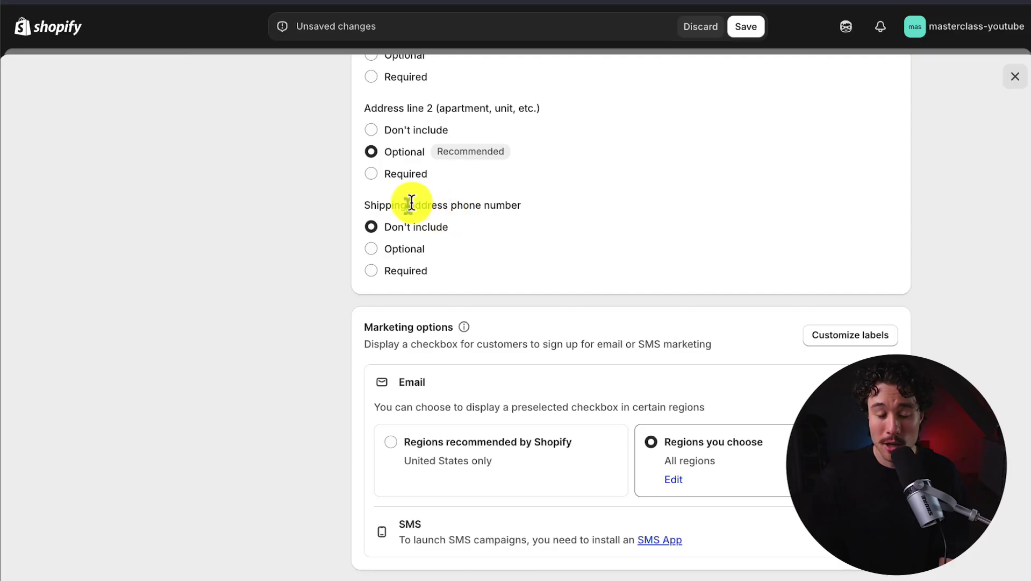
pyautogui.moveTo(410, 205); pyautogui.dragTo(500, 202)
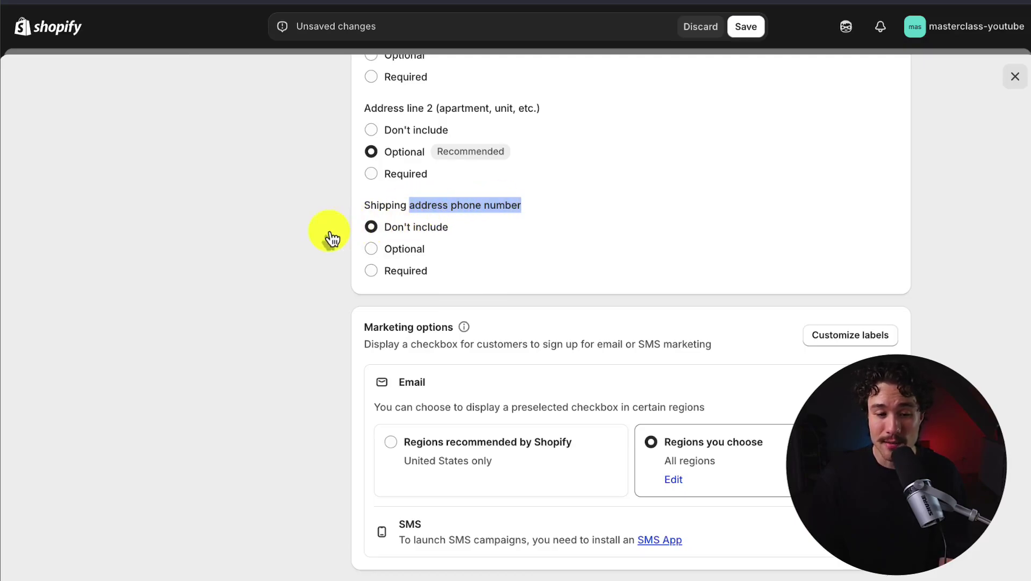
pyautogui.scroll(-5, 209, 204)
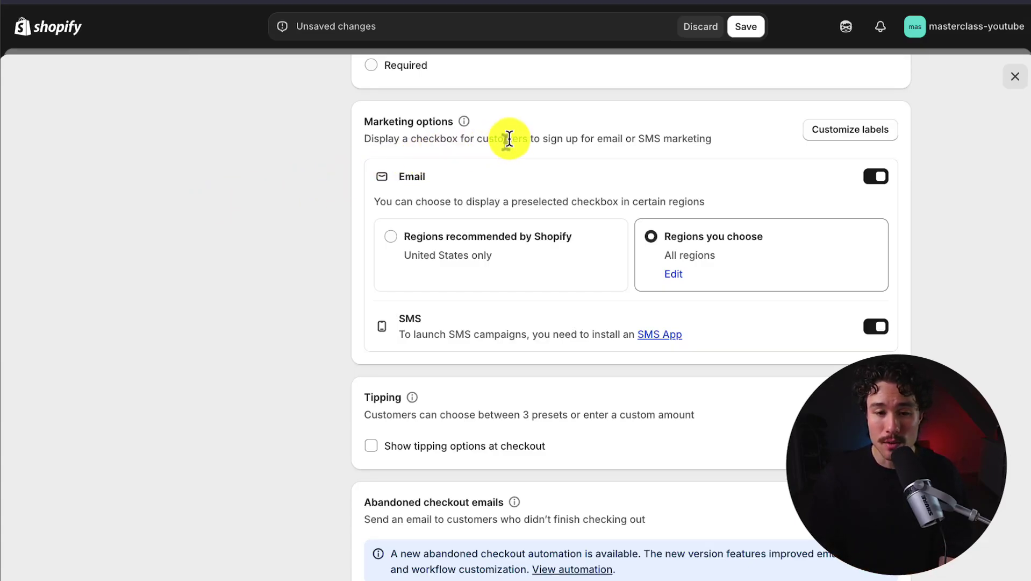
pyautogui.moveTo(572, 139); pyautogui.dragTo(682, 138)
pyautogui.click(931, 173)
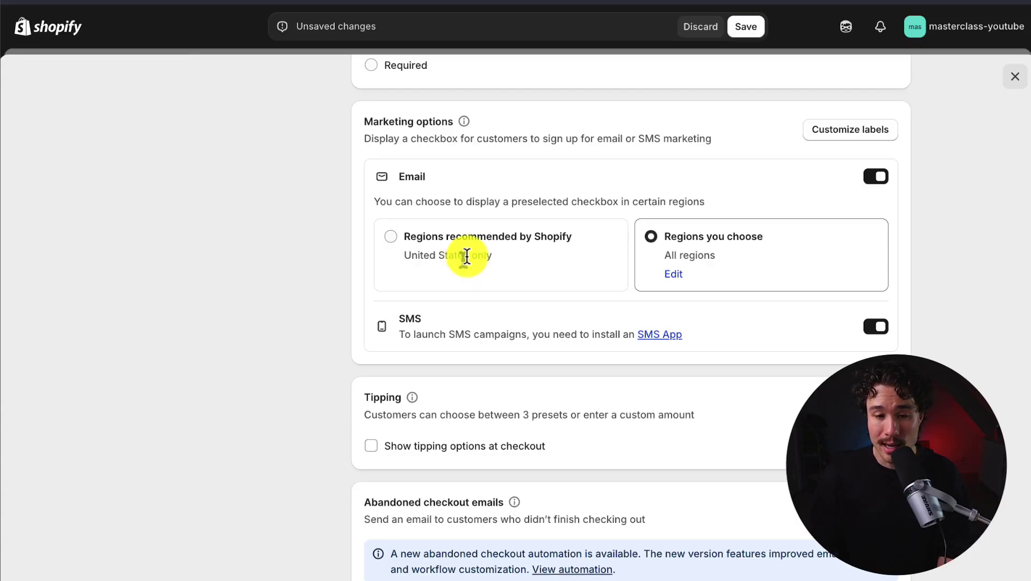
pyautogui.click(511, 239)
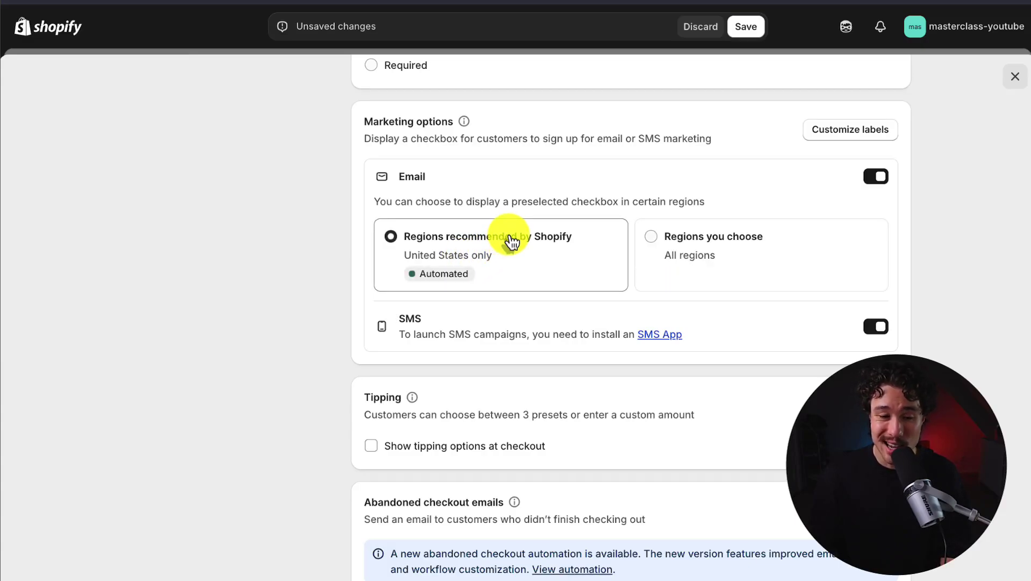
pyautogui.click(691, 244)
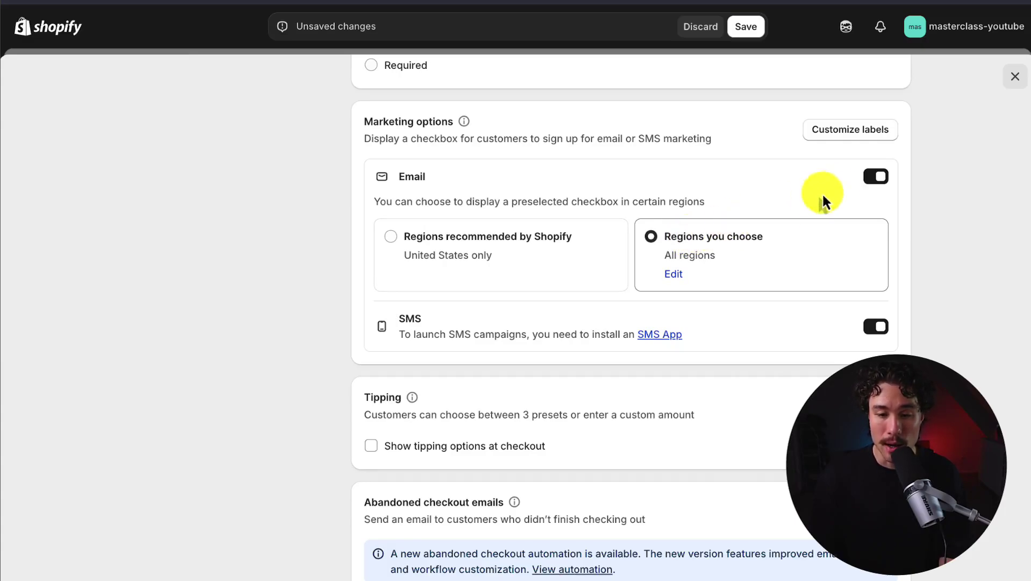
pyautogui.click(874, 175)
pyautogui.click(875, 175)
pyautogui.click(876, 324)
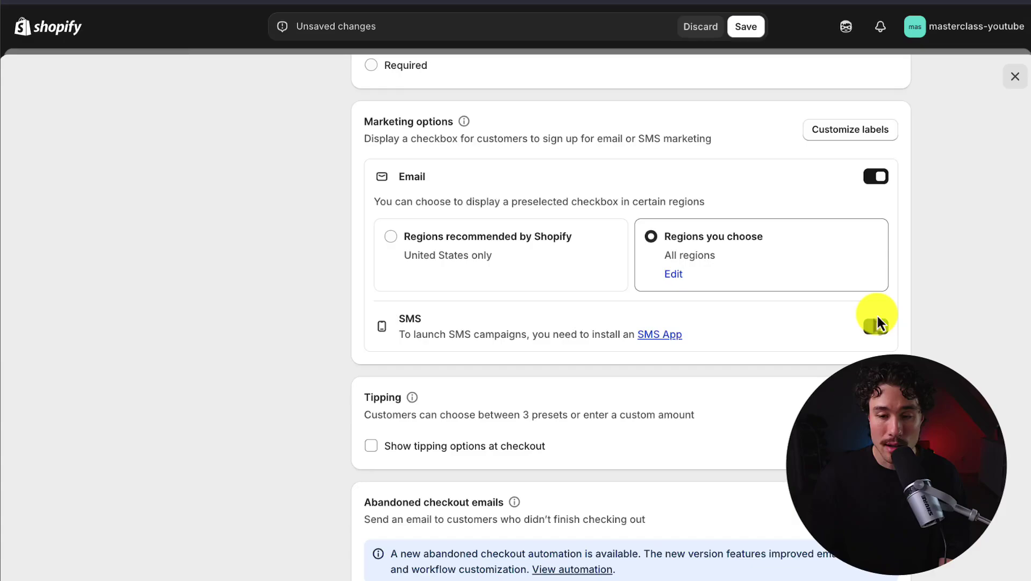
# Change the Accept email marketing checkbox label text to 'dfsa' in the theme content
pyautogui.click(860, 133)
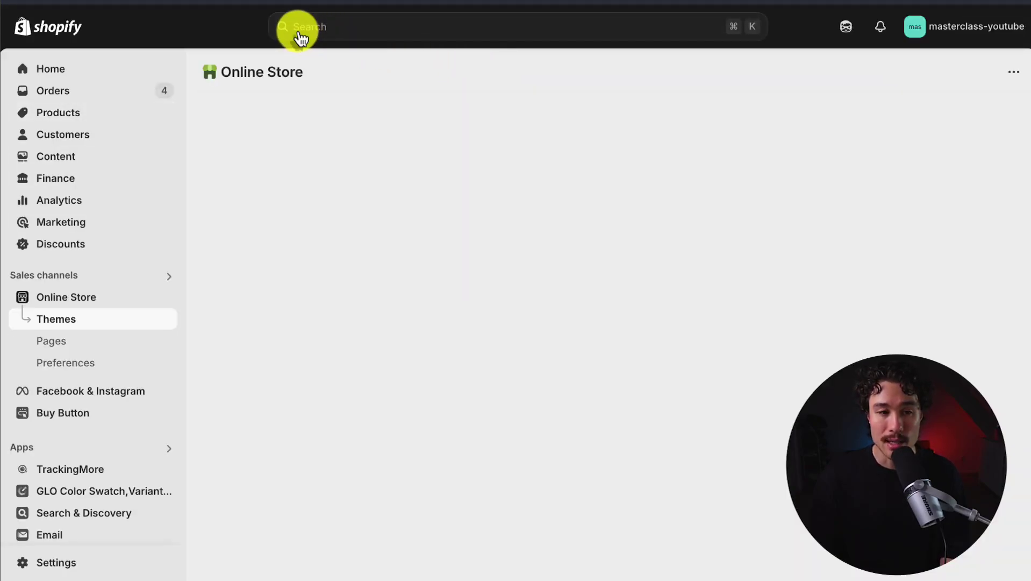
pyautogui.scroll(-3, 329, 270)
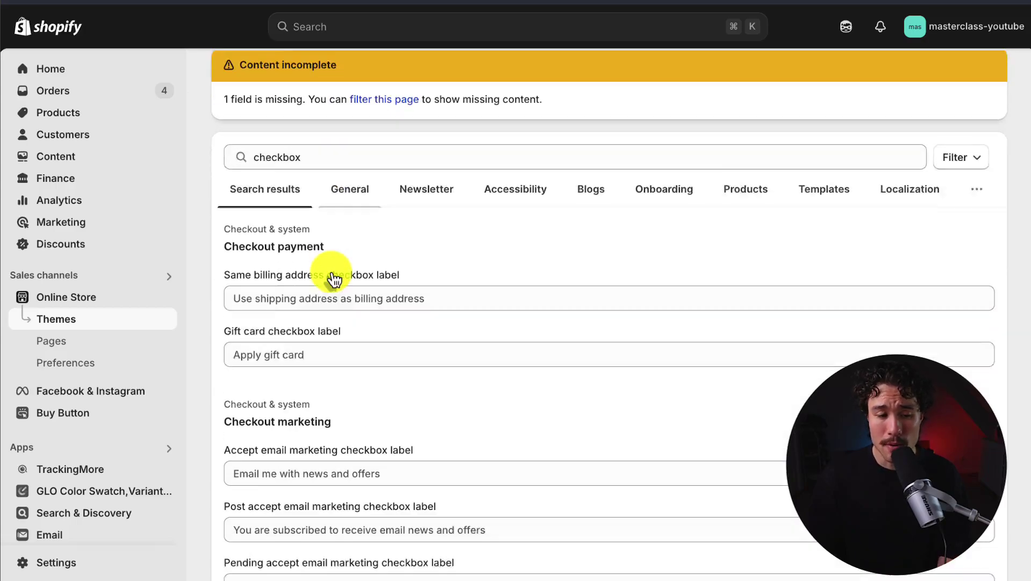
pyautogui.scroll(-3, 329, 270)
pyautogui.click(279, 339)
pyautogui.scroll(-1, 280, 371)
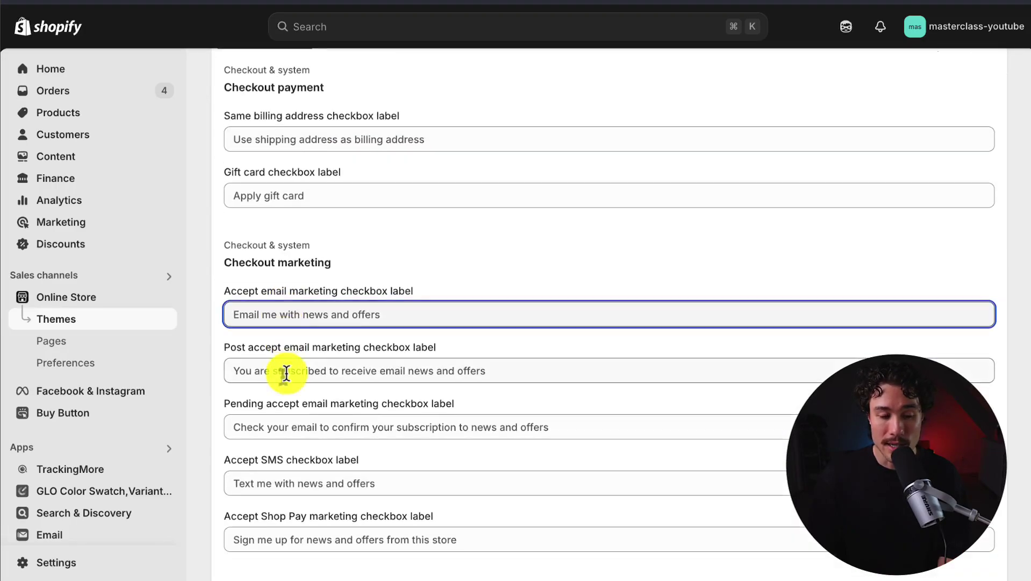
pyautogui.click(286, 374)
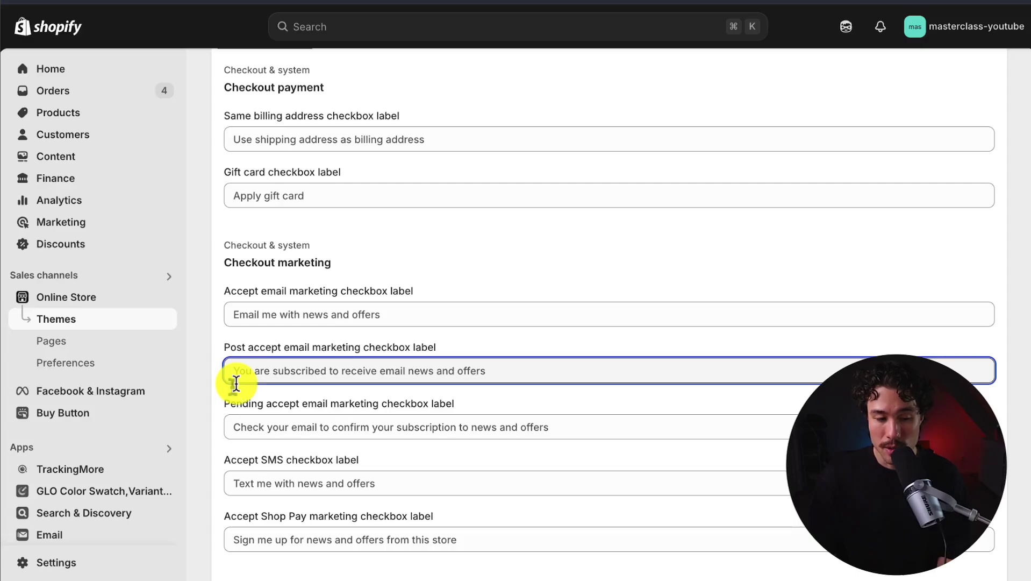
pyautogui.click(390, 320)
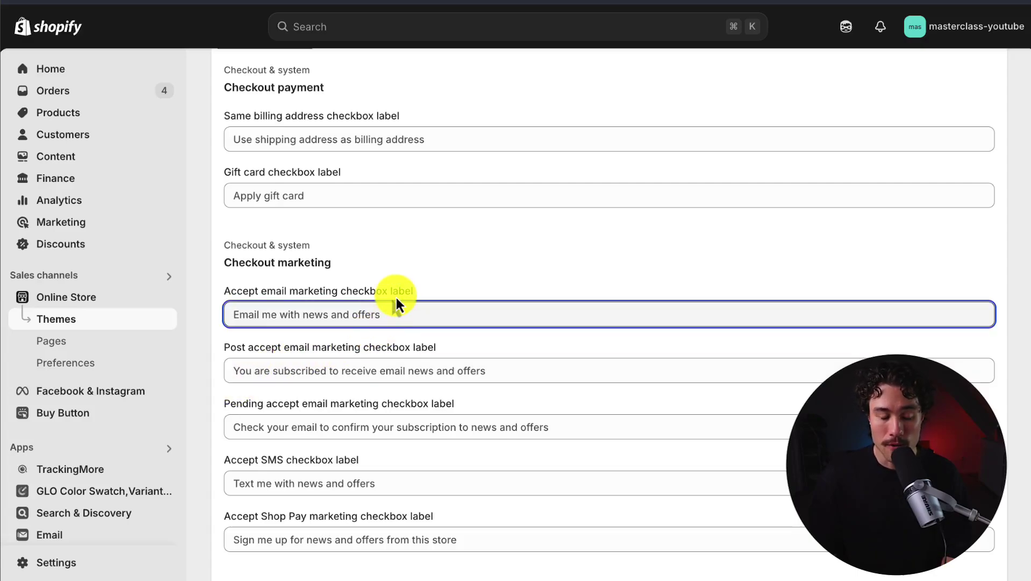
pyautogui.write('dfsa')
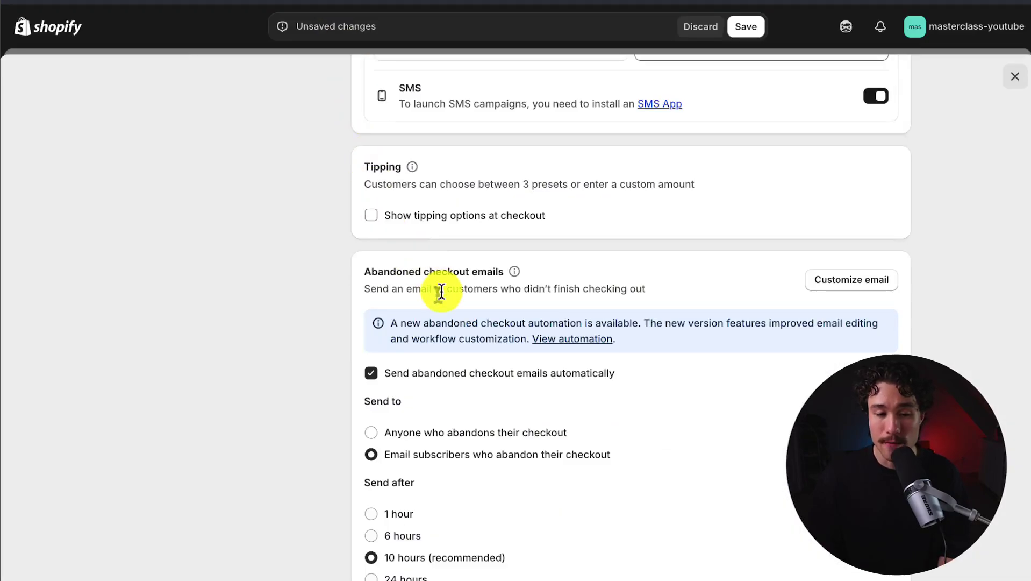
# Review Tipping, Abandoned checkout emails, the empty post-purchase Additional scripts and English checkout language
pyautogui.scroll(-5, 438, 288)
pyautogui.scroll(3, 249, 242)
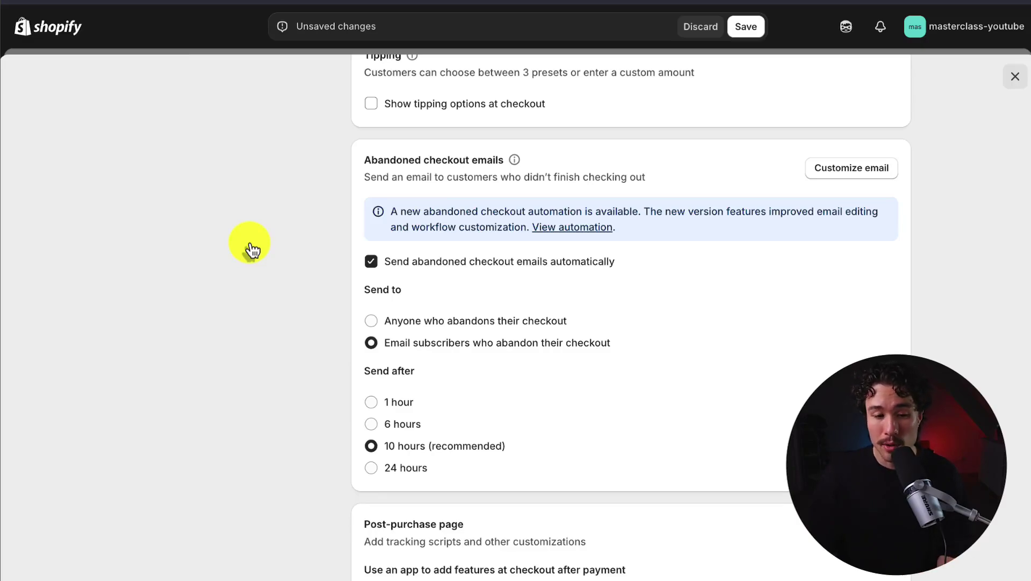
pyautogui.scroll(-2, 434, 280)
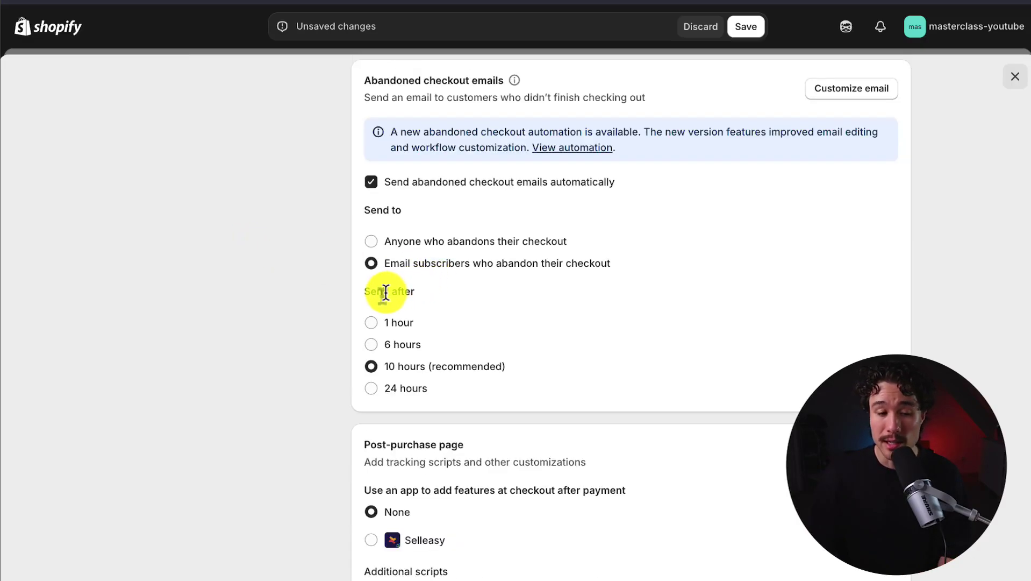
pyautogui.moveTo(385, 292); pyautogui.dragTo(491, 292)
pyautogui.scroll(-5, 300, 334)
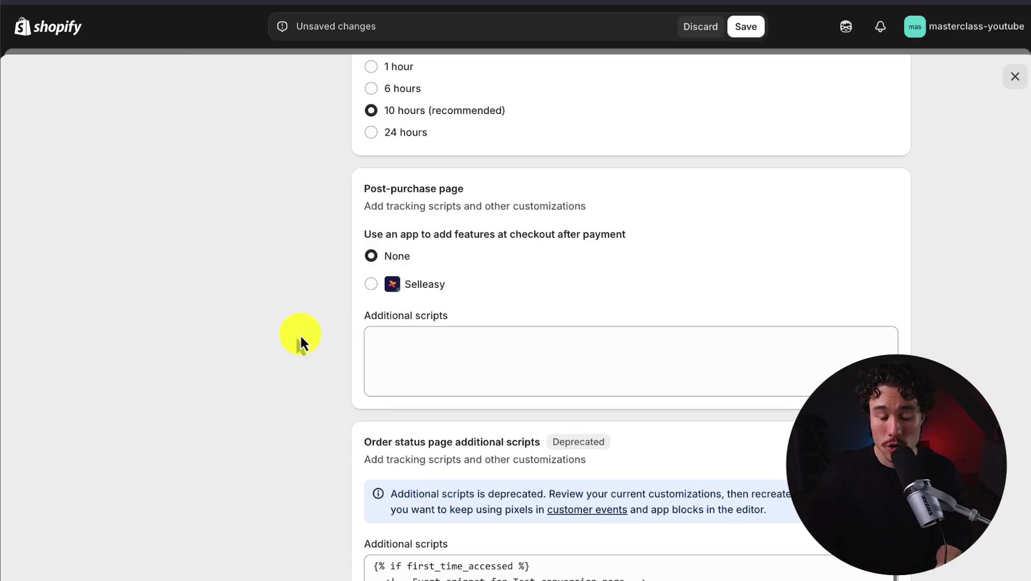
pyautogui.click(404, 346)
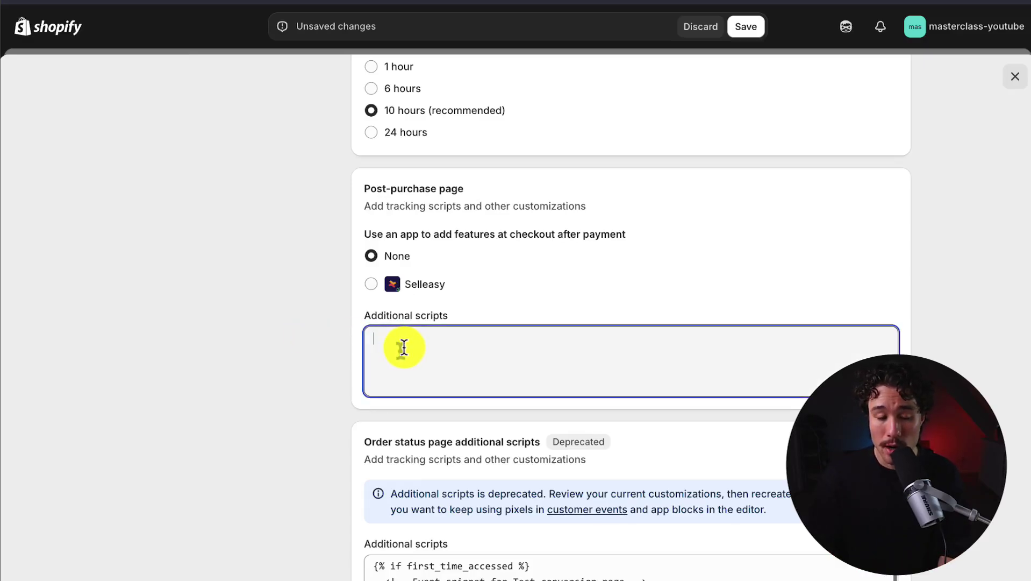
pyautogui.scroll(-2, 461, 311)
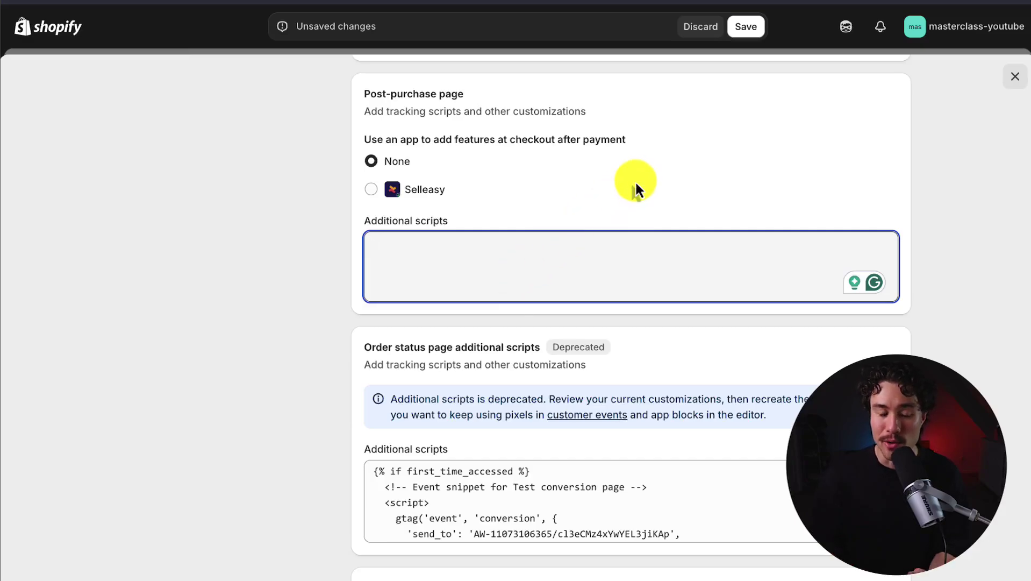
pyautogui.moveTo(455, 110); pyautogui.dragTo(597, 110)
pyautogui.click(621, 111)
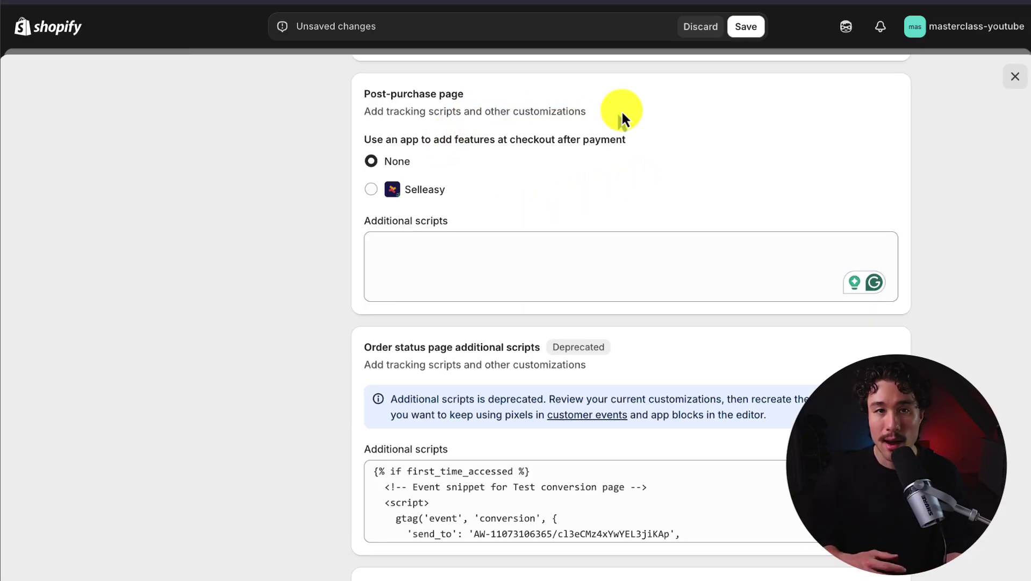
pyautogui.click(403, 236)
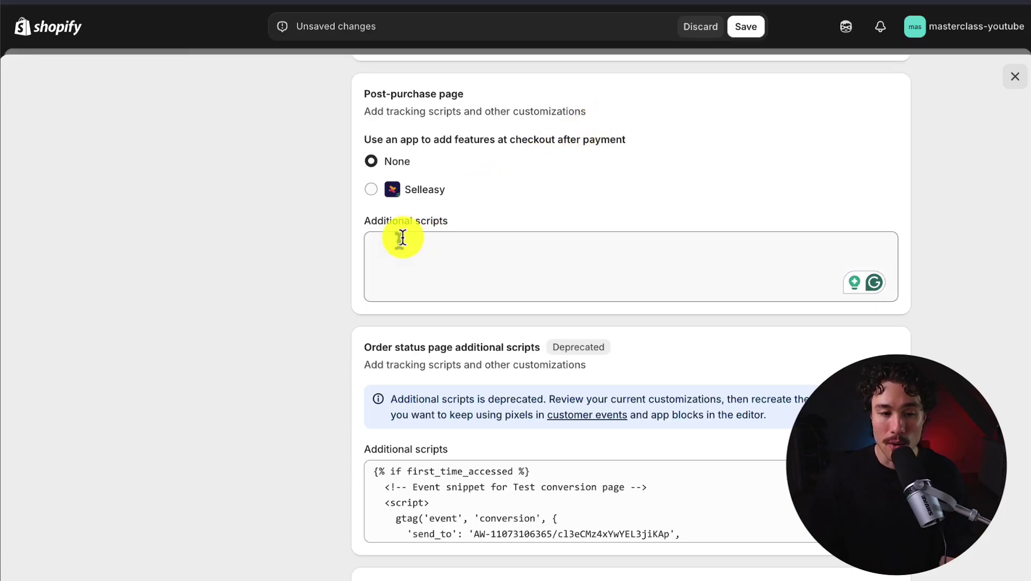
pyautogui.moveTo(366, 221); pyautogui.dragTo(449, 221)
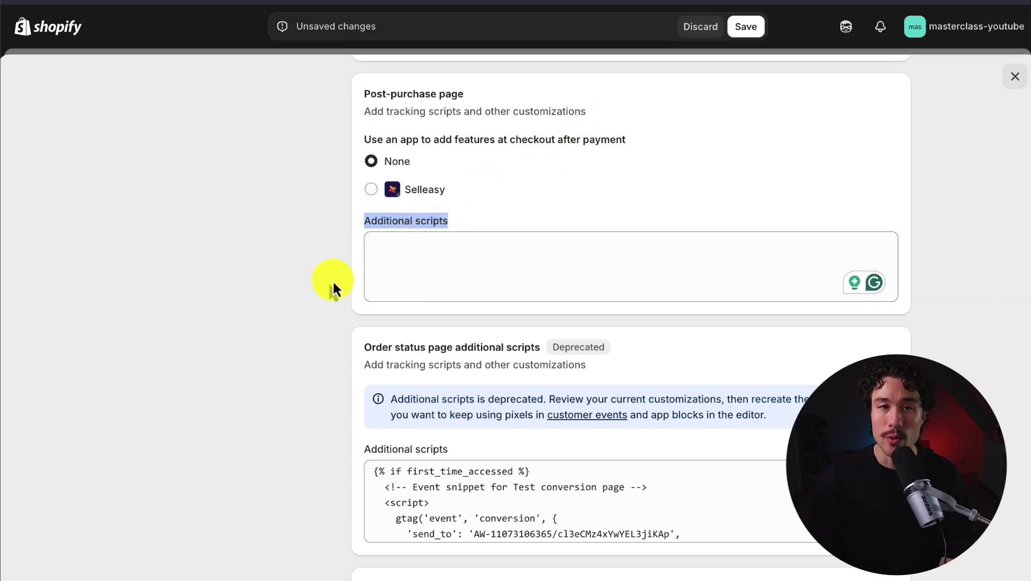
pyautogui.scroll(-7, 333, 282)
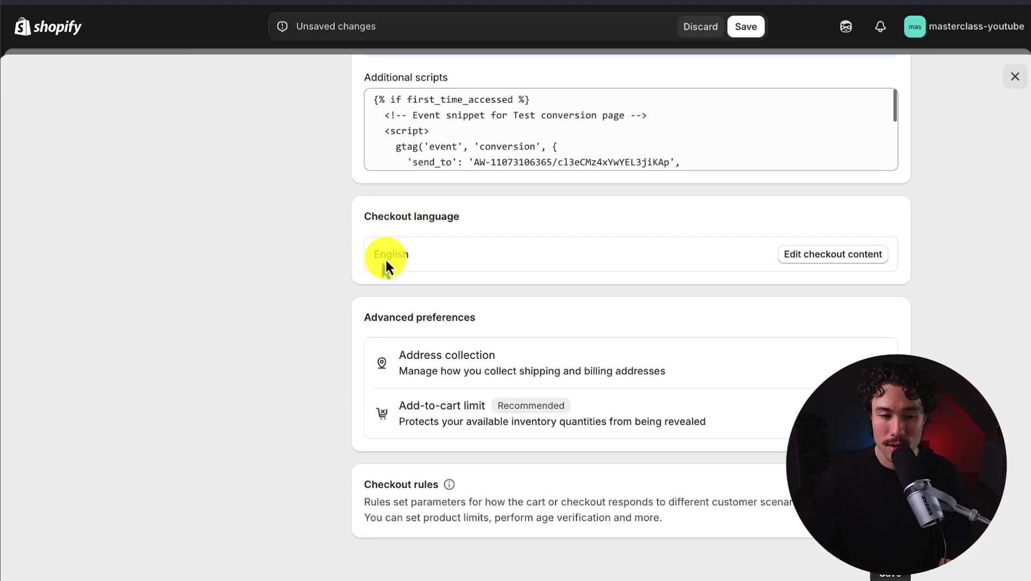
pyautogui.moveTo(386, 261); pyautogui.dragTo(451, 263)
pyautogui.click(829, 260)
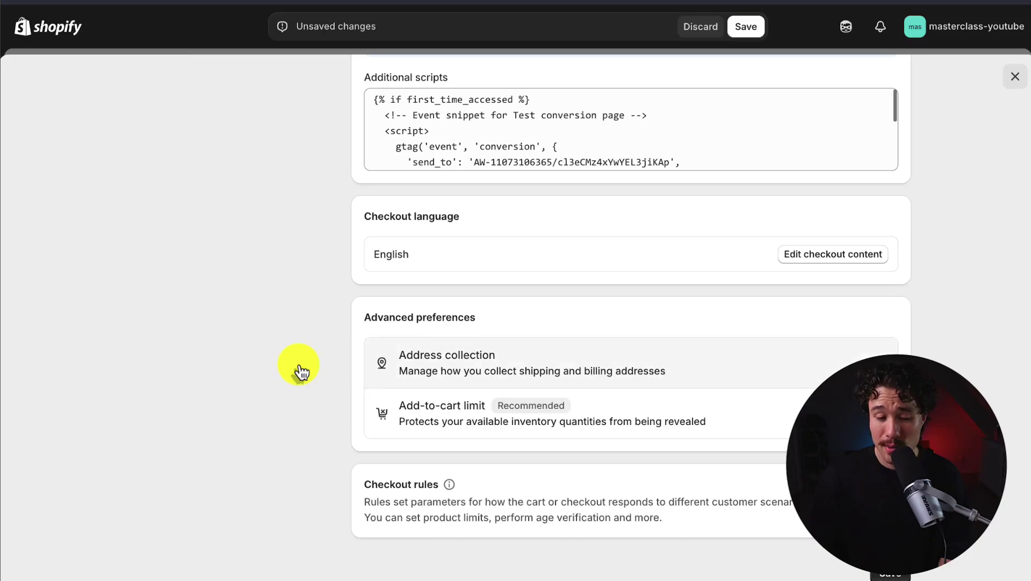
pyautogui.click(661, 363)
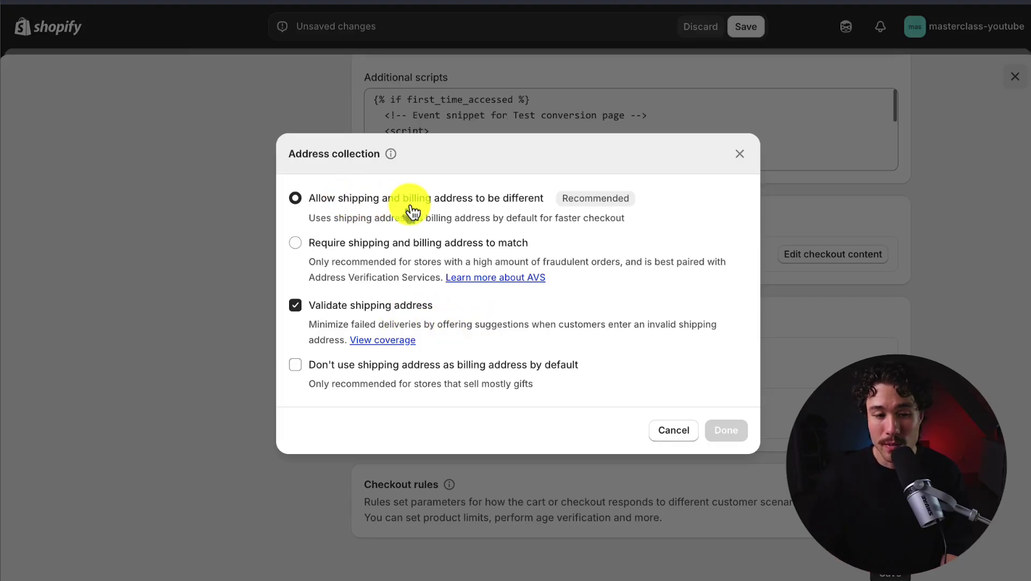
pyautogui.click(740, 154)
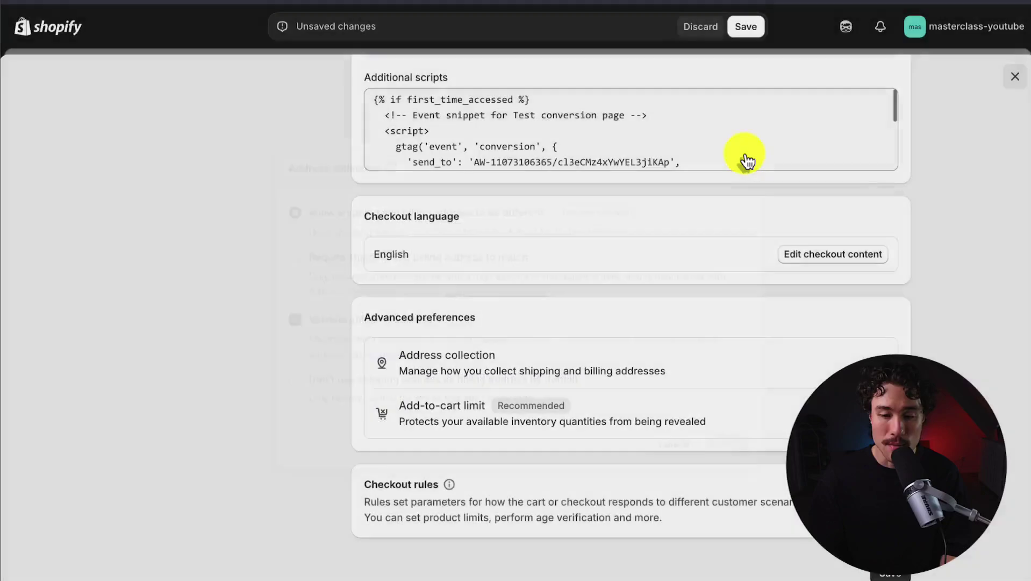
pyautogui.scroll(-2, 743, 183)
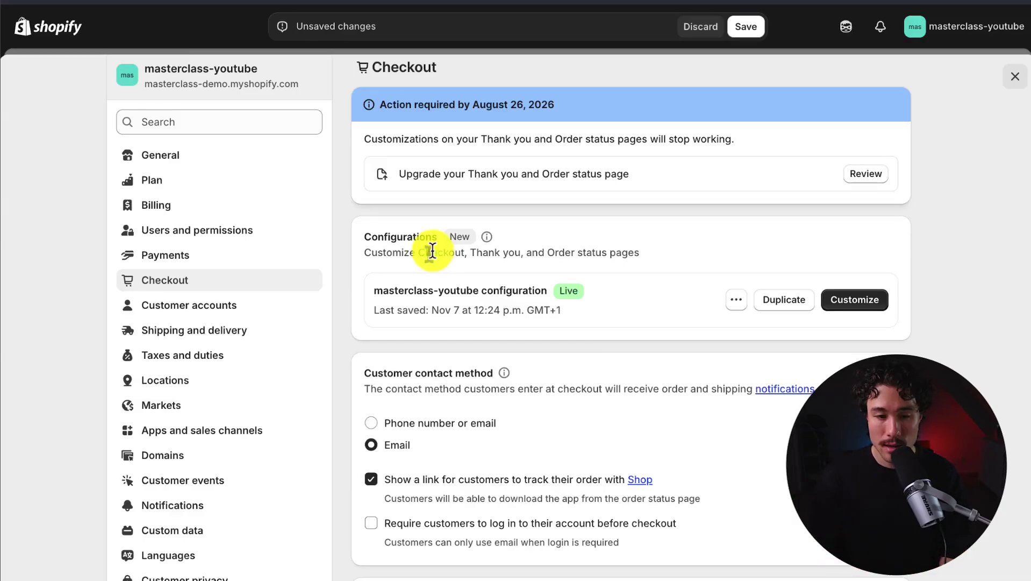
# Customize the live masterclass-youtube checkout configuration in the checkout editor
pyautogui.moveTo(386, 253); pyautogui.dragTo(472, 258)
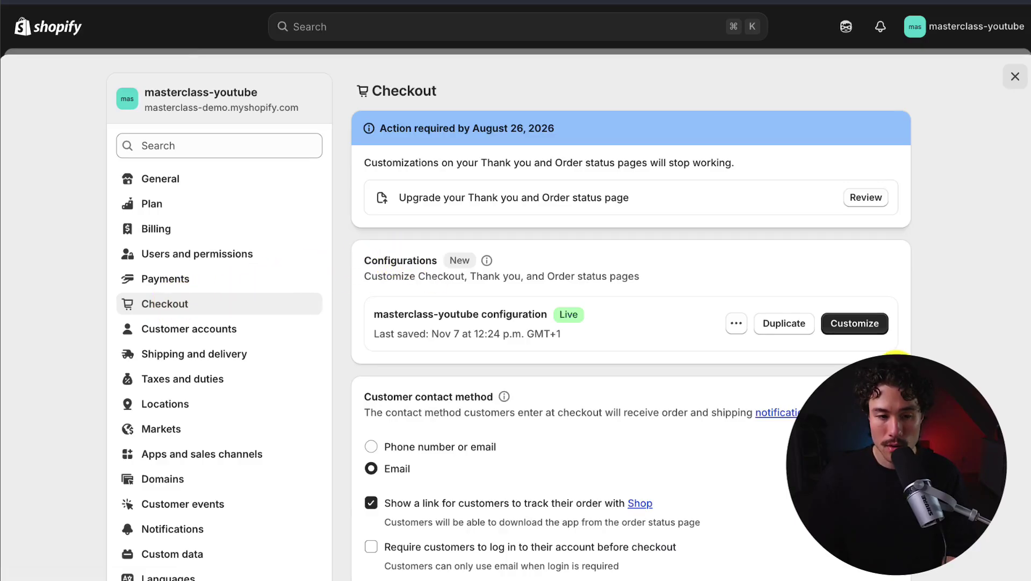
pyautogui.click(860, 330)
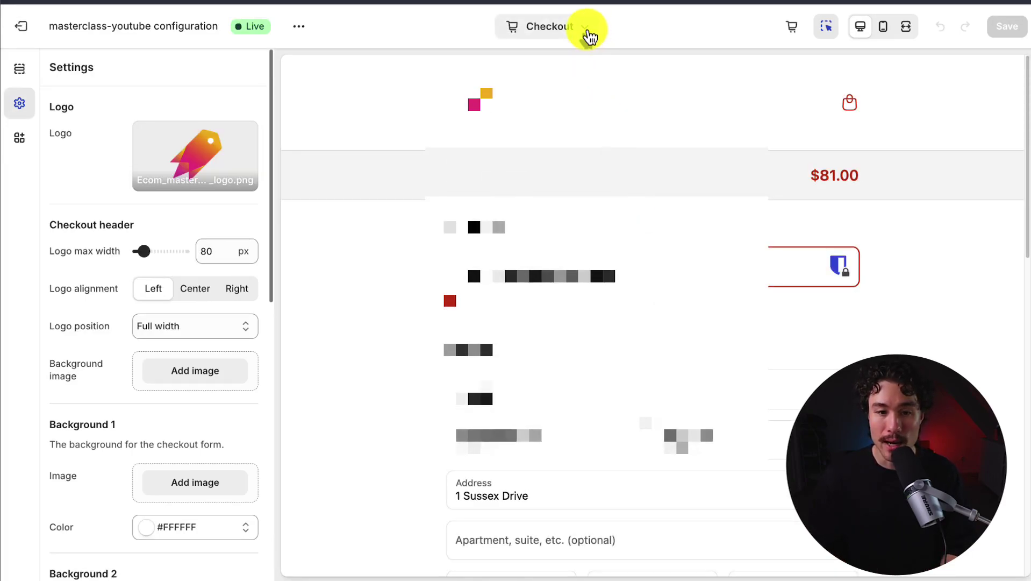
# Set the logo max width to 50 px and alignment to Right, keeping Full width position
pyautogui.click(590, 36)
pyautogui.click(928, 270)
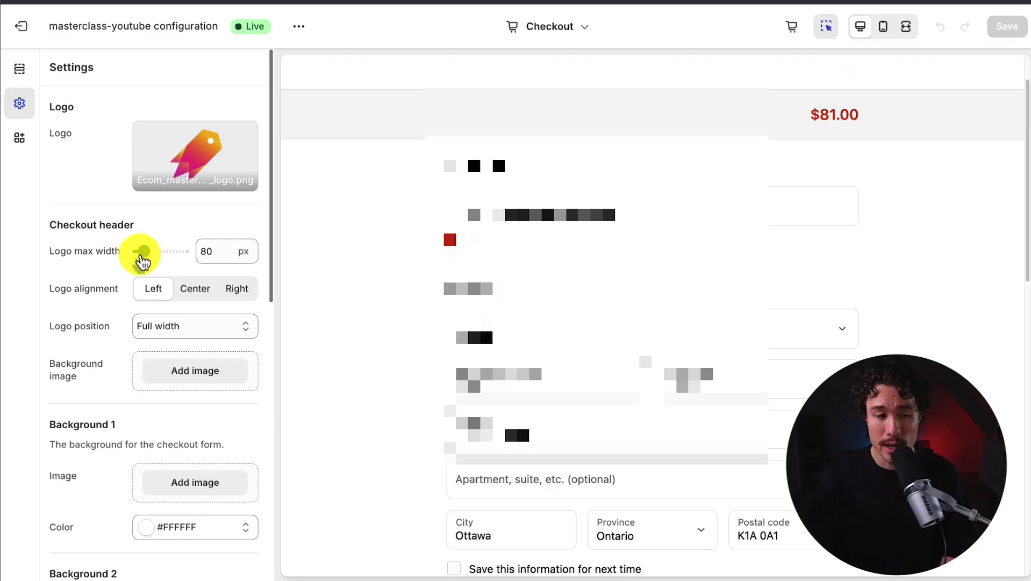
pyautogui.scroll(-1, 142, 262)
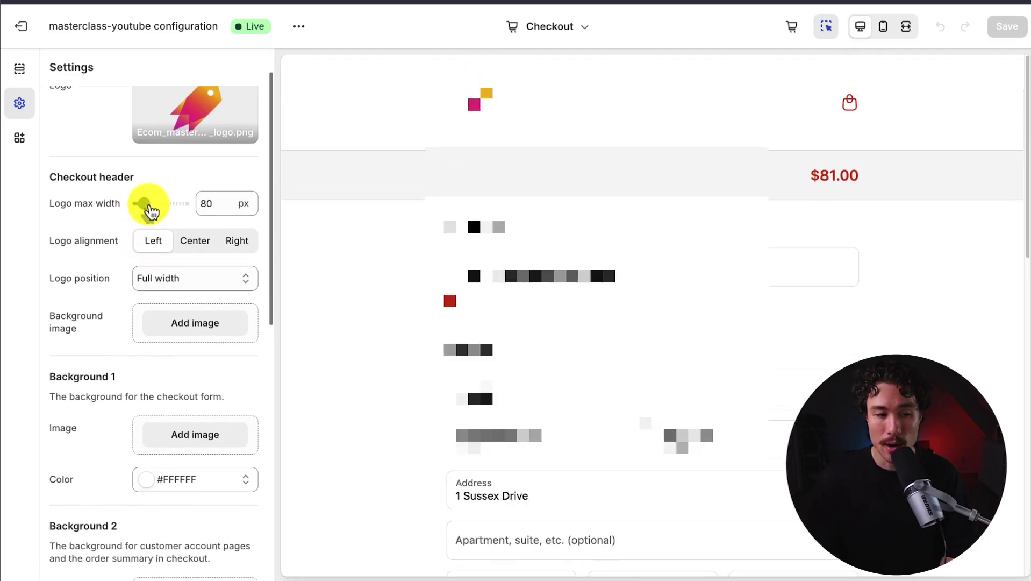
pyautogui.moveTo(150, 211)
pyautogui.mouseDown()
pyautogui.moveTo(186, 207)
pyautogui.moveTo(138, 213)
pyautogui.mouseUp()
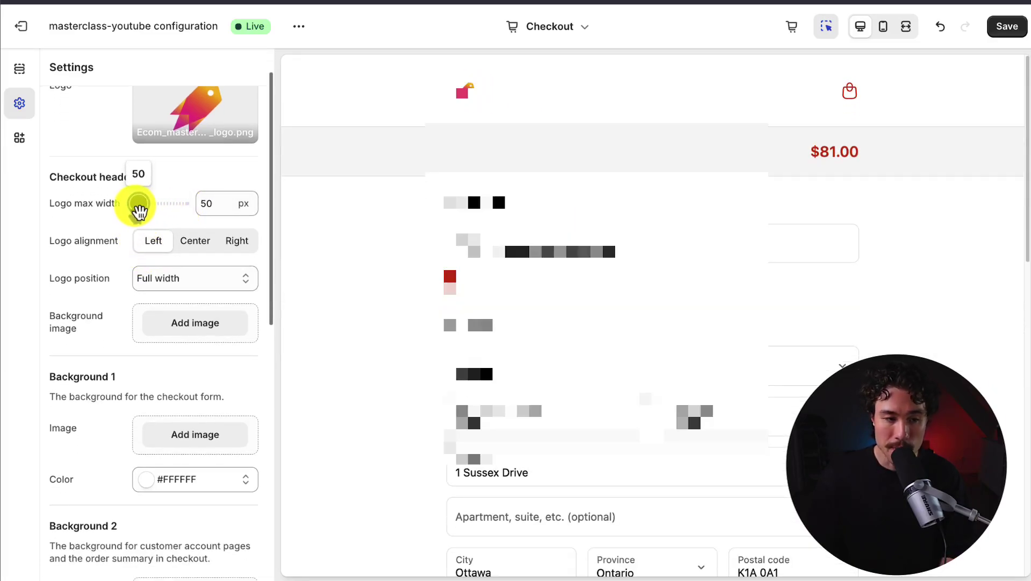
pyautogui.click(197, 243)
pyautogui.click(228, 242)
pyautogui.click(209, 282)
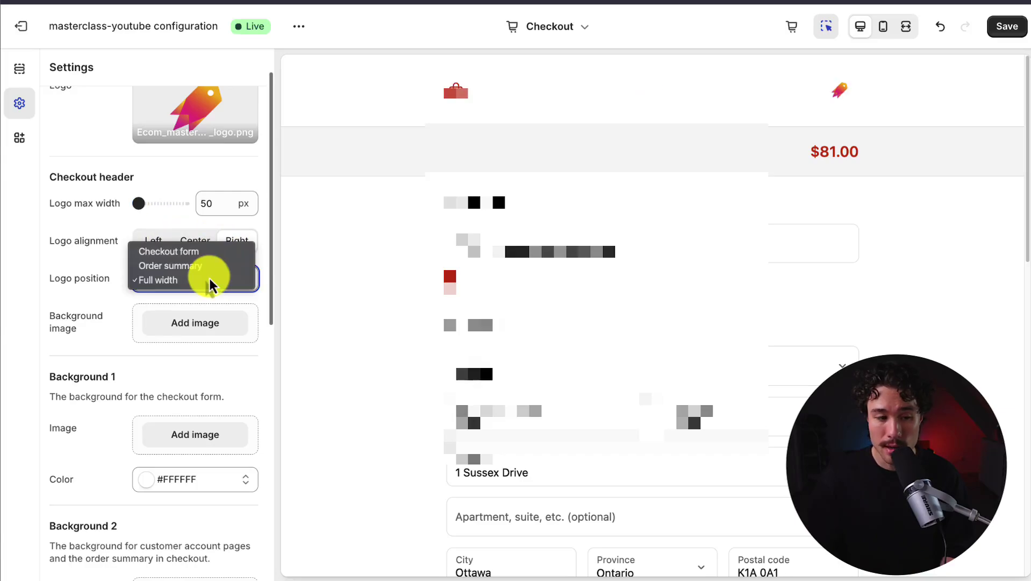
pyautogui.click(103, 328)
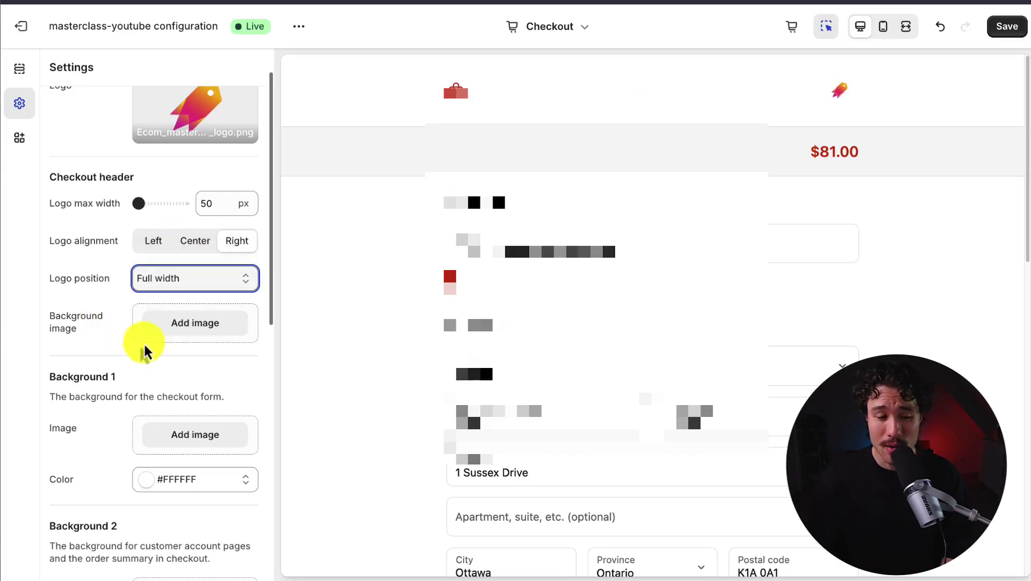
# Pick a red Background 1 colour and change the headings font to Abril Fatface
pyautogui.scroll(-3, 194, 368)
pyautogui.click(156, 355)
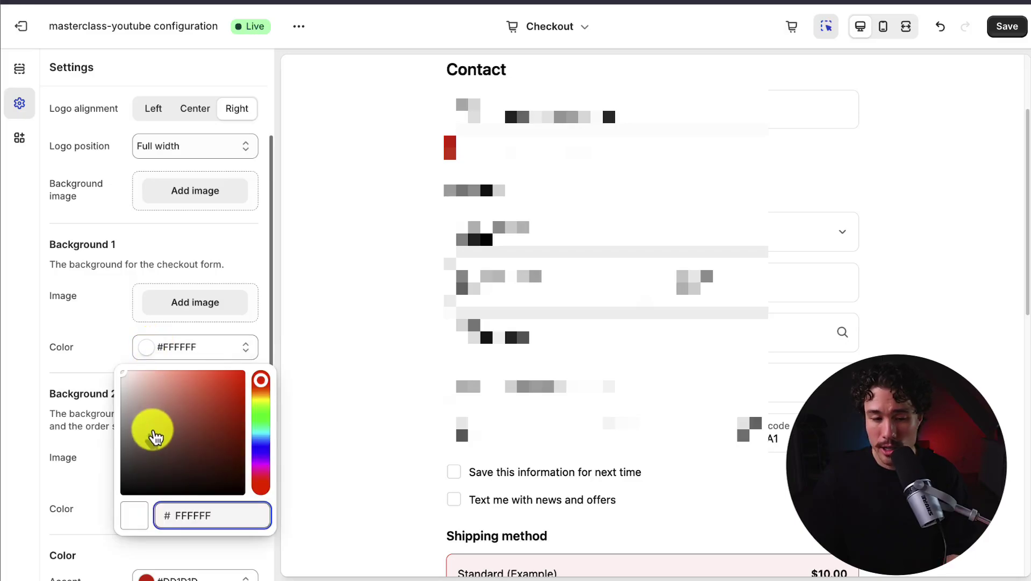
pyautogui.moveTo(150, 426); pyautogui.dragTo(232, 357)
pyautogui.click(350, 304)
pyautogui.scroll(-8, 350, 303)
pyautogui.scroll(-8, 189, 426)
pyautogui.click(194, 384)
# Try the three-page checkout layout, then switch back to one-page
pyautogui.click(189, 425)
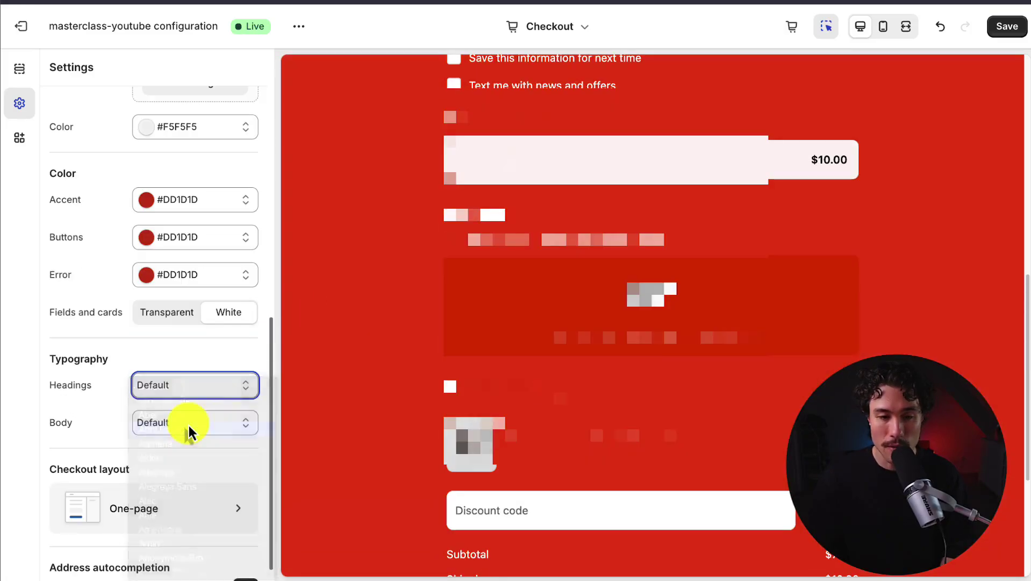
pyautogui.scroll(-1, 162, 462)
pyautogui.click(148, 498)
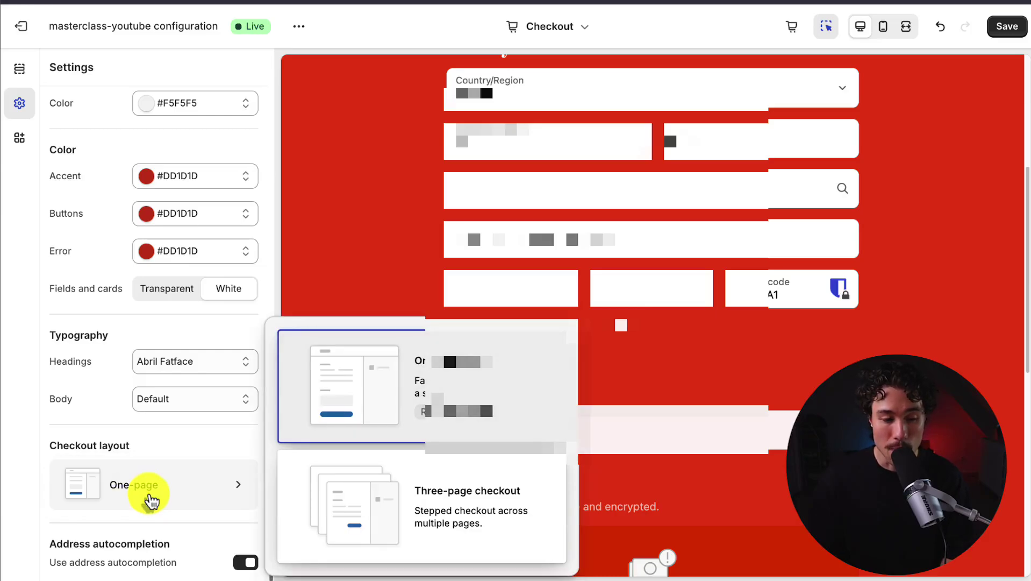
pyautogui.click(425, 498)
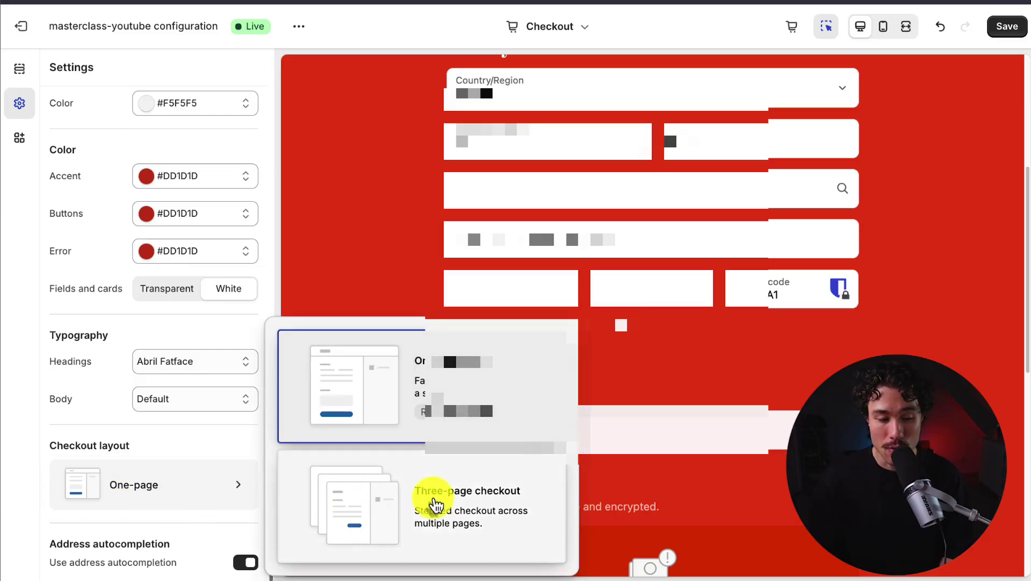
pyautogui.click(230, 496)
pyautogui.click(426, 380)
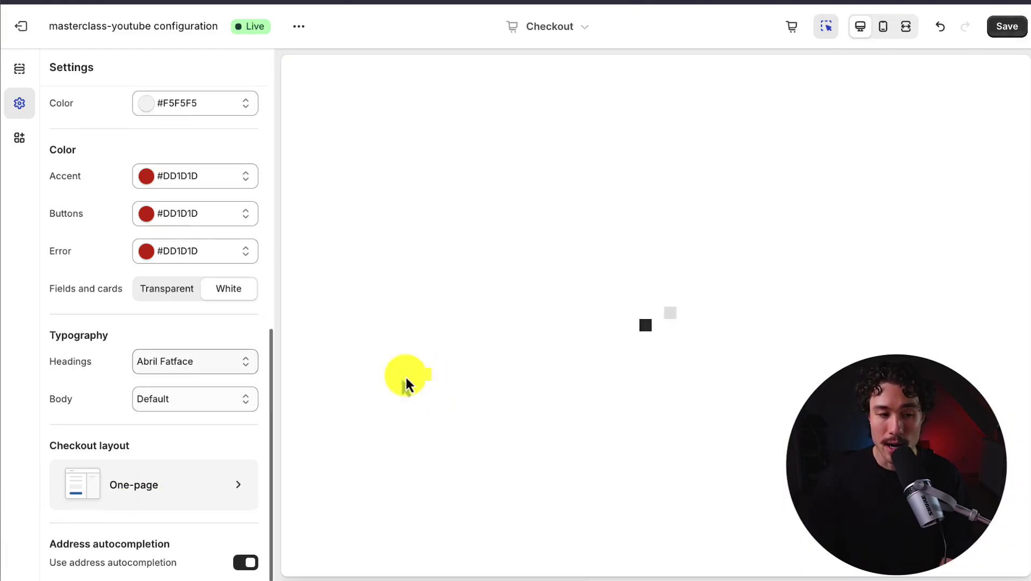
# Set the accent colour to white #FFFFFF and check the preview with the order summary expanded
pyautogui.scroll(2, 218, 341)
pyautogui.scroll(2, 218, 341)
pyautogui.click(172, 326)
pyautogui.click(129, 330)
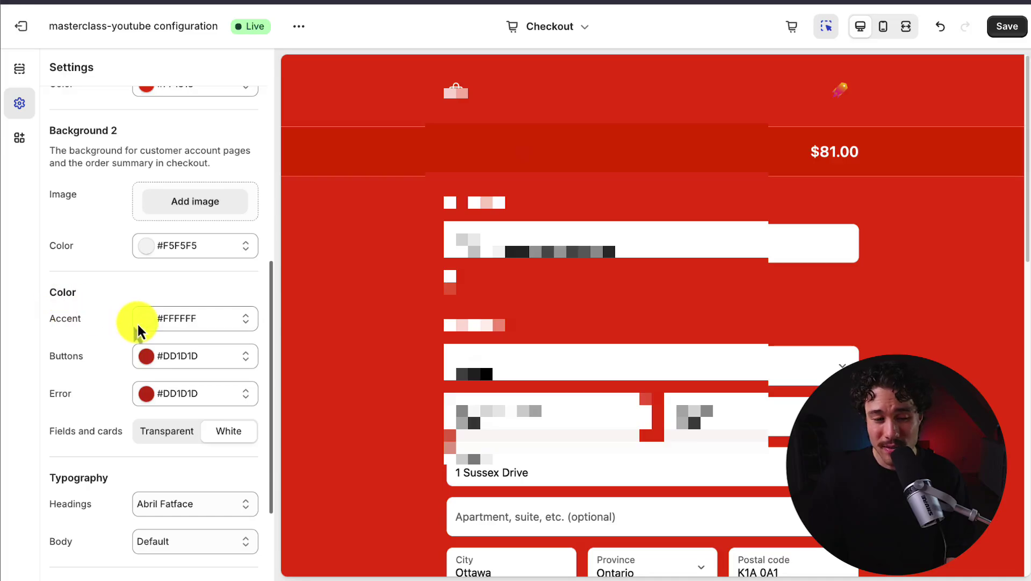
pyautogui.scroll(1, 140, 329)
pyautogui.scroll(5, 156, 336)
pyautogui.scroll(1, 172, 277)
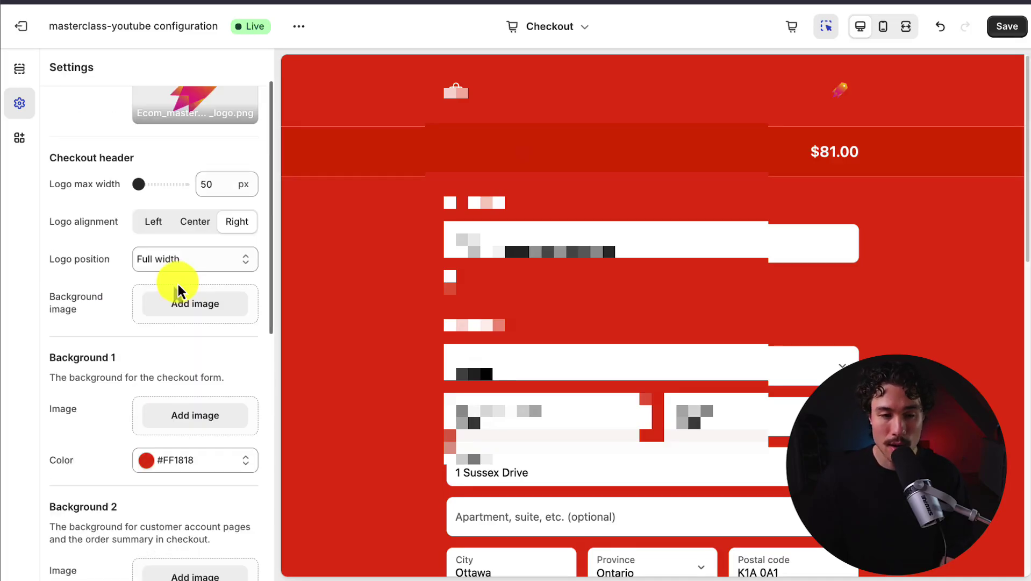
pyautogui.scroll(-1, 180, 290)
pyautogui.scroll(-3, 177, 285)
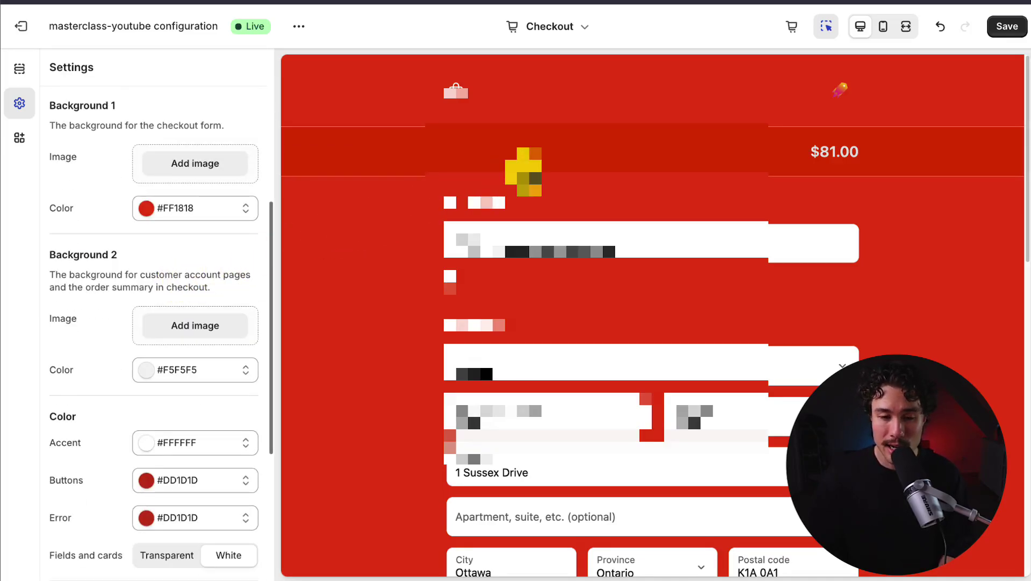
pyautogui.scroll(-10, 524, 167)
pyautogui.scroll(-3, 524, 172)
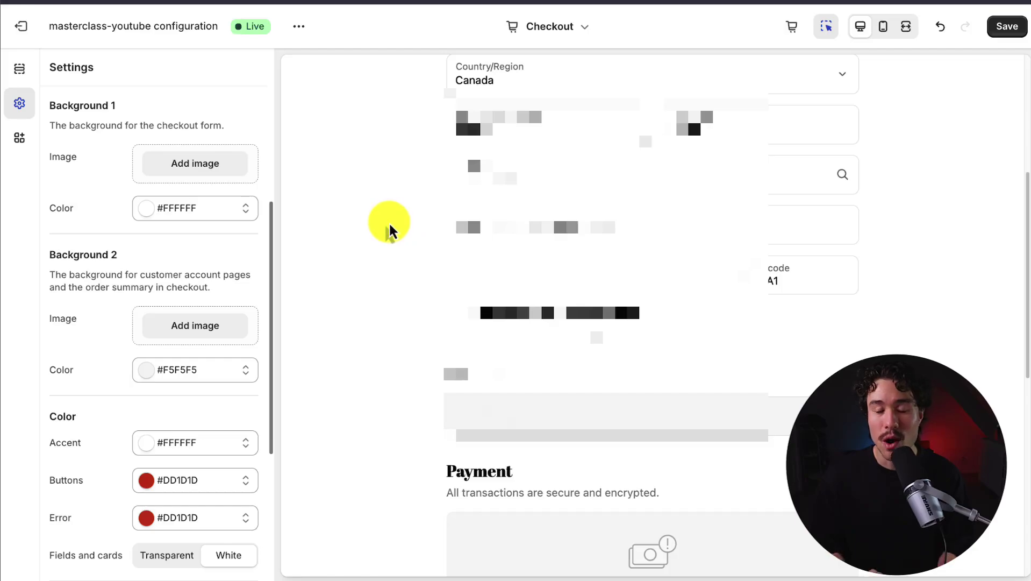
pyautogui.scroll(3, 390, 232)
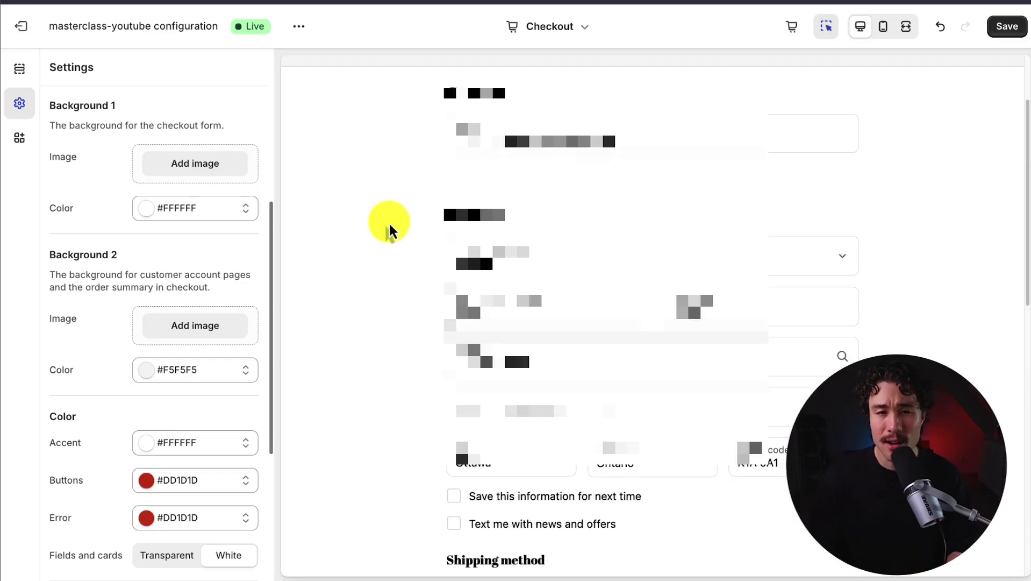
pyautogui.scroll(2, 390, 231)
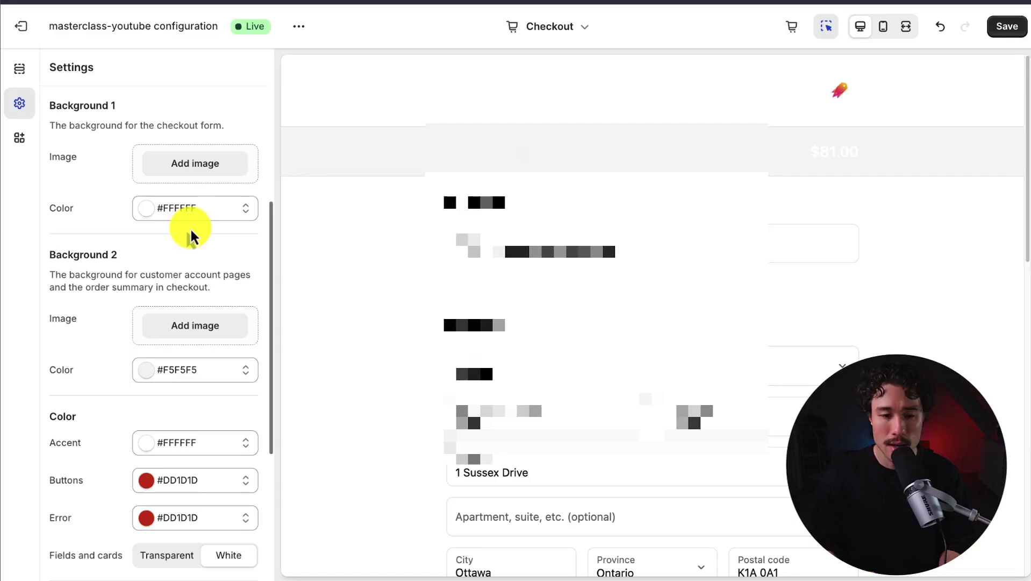
pyautogui.click(497, 153)
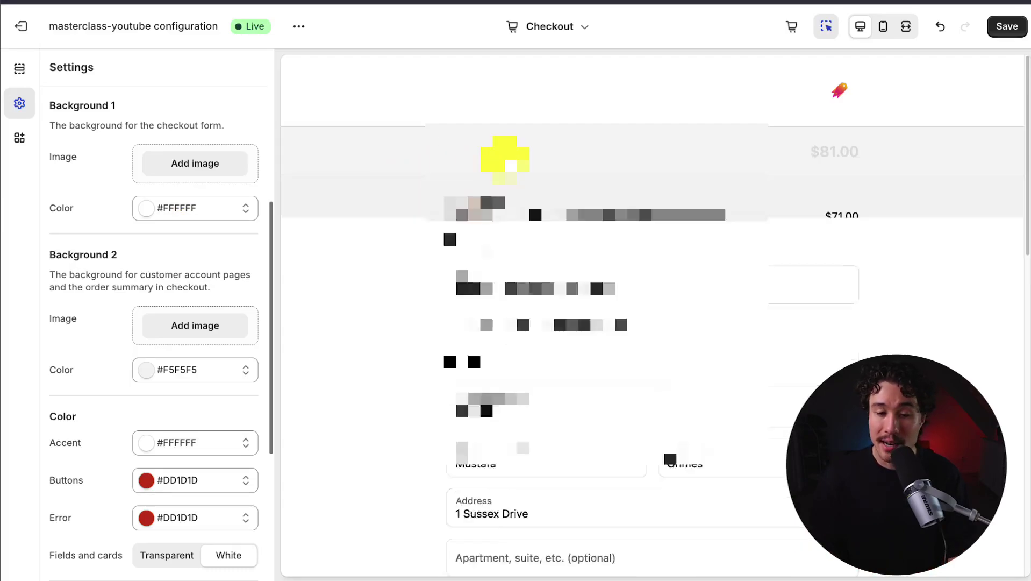
pyautogui.scroll(-8, 433, 211)
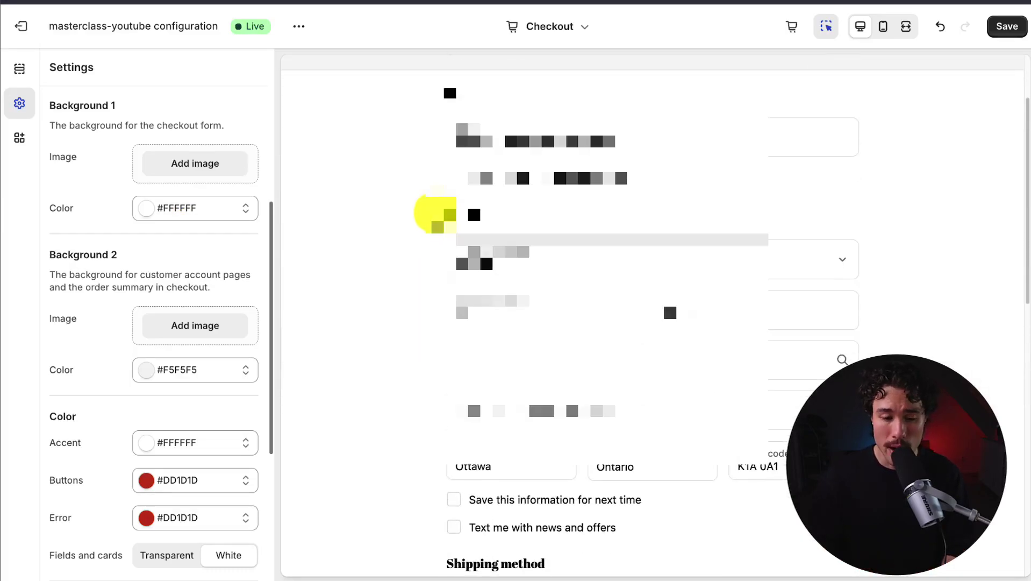
pyautogui.scroll(-10, 432, 212)
pyautogui.scroll(-5, 103, 552)
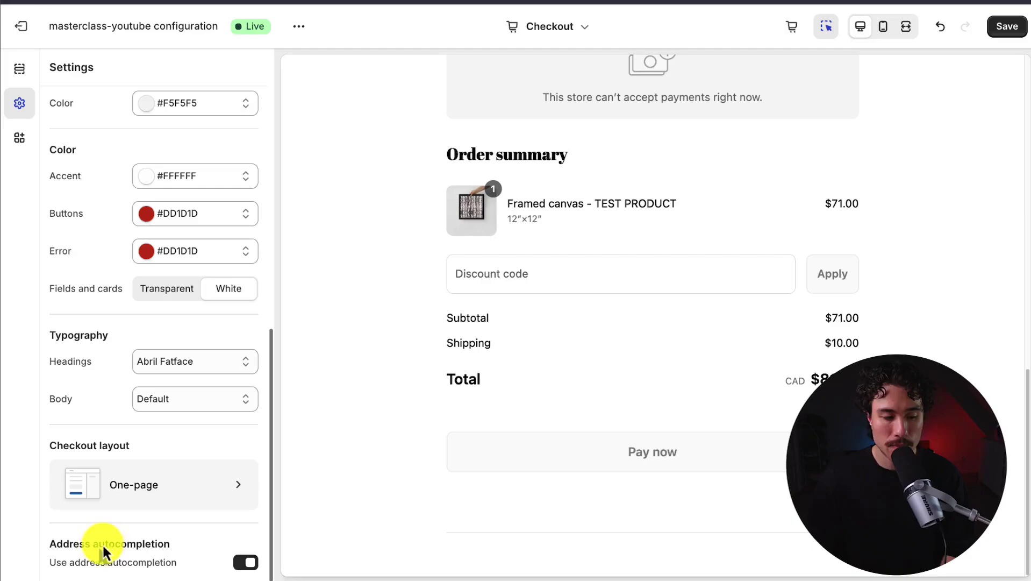
pyautogui.click(243, 564)
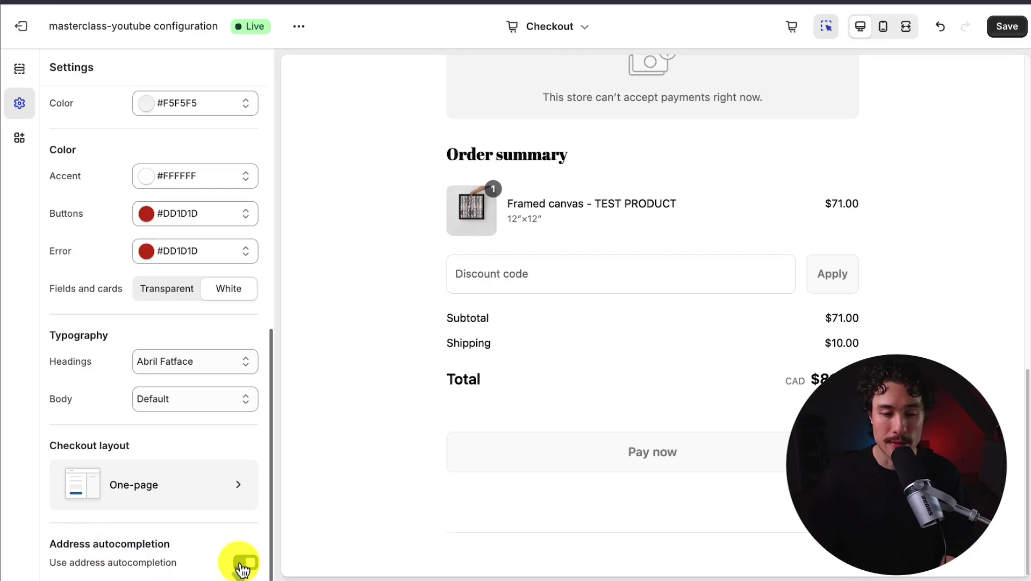
pyautogui.click(243, 564)
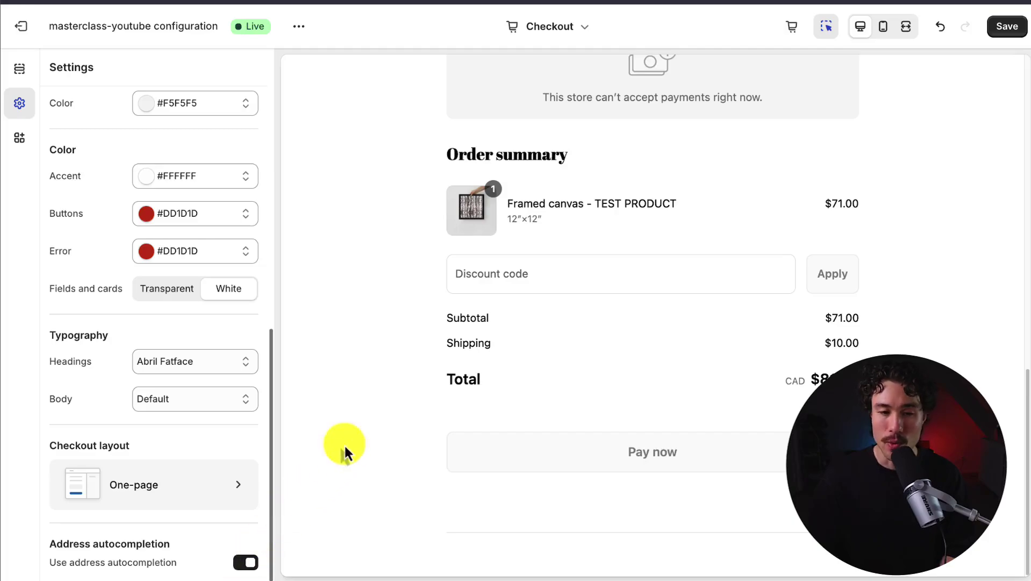
pyautogui.scroll(5, 385, 398)
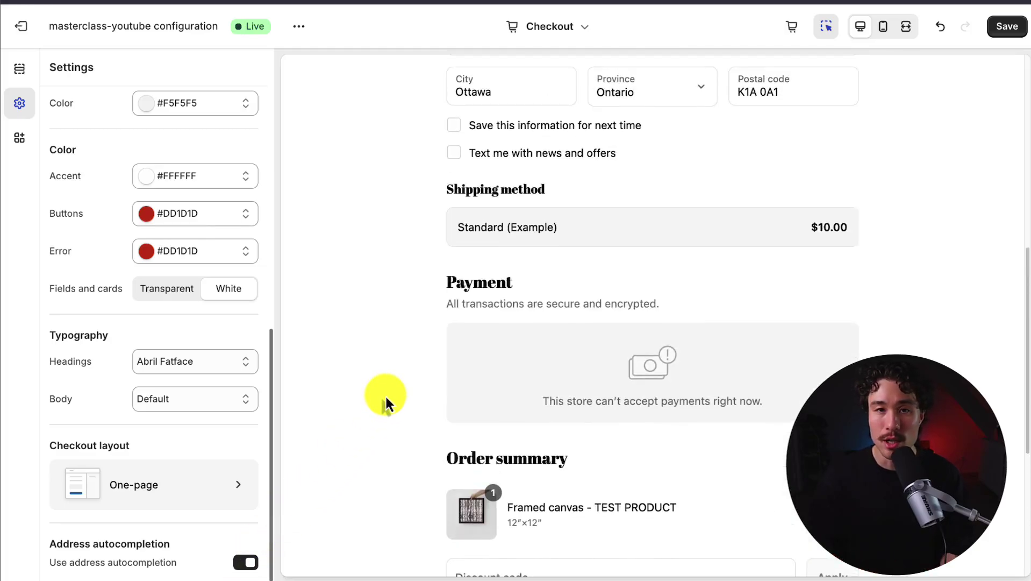
pyautogui.scroll(10, 490, 172)
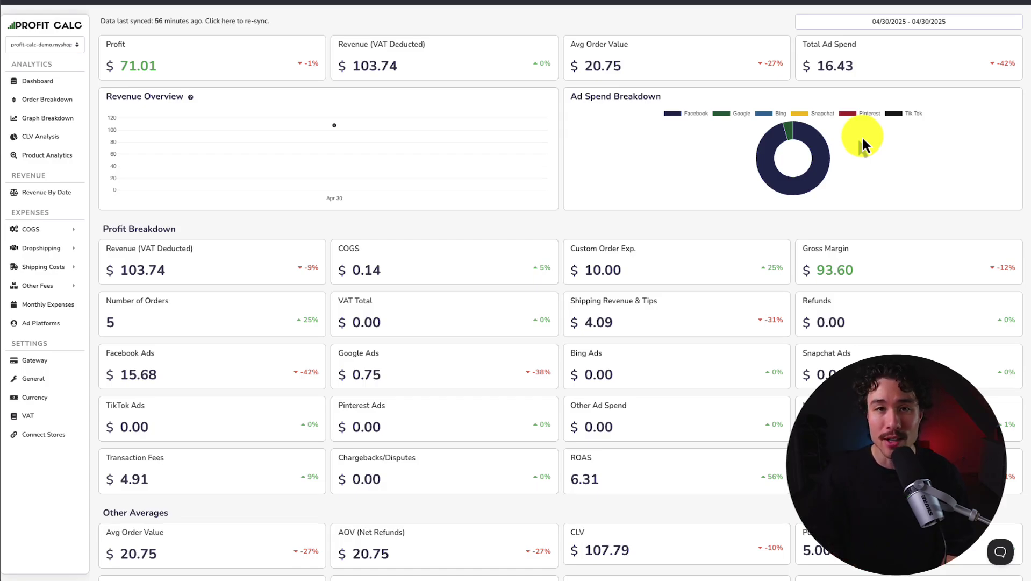
# Set the Profit Calc dashboard range to Last 7 Days (04/24/2025–04/30/2025) and scroll the figures
pyautogui.click(936, 23)
pyautogui.click(968, 64)
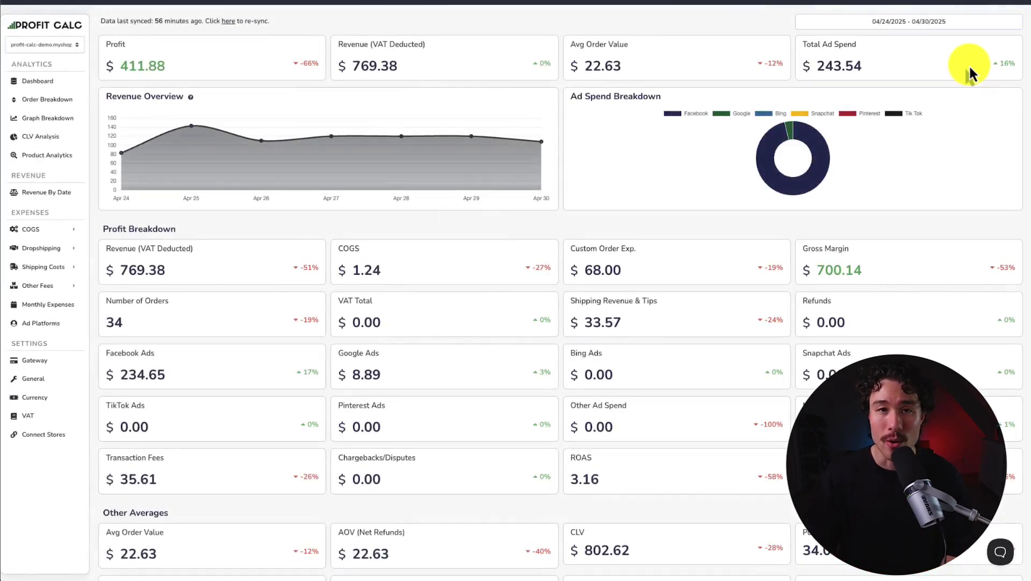
pyautogui.scroll(-2, 1024, 75)
pyautogui.moveTo(1028, 78)
pyautogui.mouseDown()
pyautogui.moveTo(1029, 180)
pyautogui.moveTo(1009, 180)
pyautogui.moveTo(994, 412)
pyautogui.moveTo(995, 322)
pyautogui.moveTo(1025, 218)
pyautogui.moveTo(1015, 180)
pyautogui.moveTo(1023, 67)
pyautogui.mouseUp()
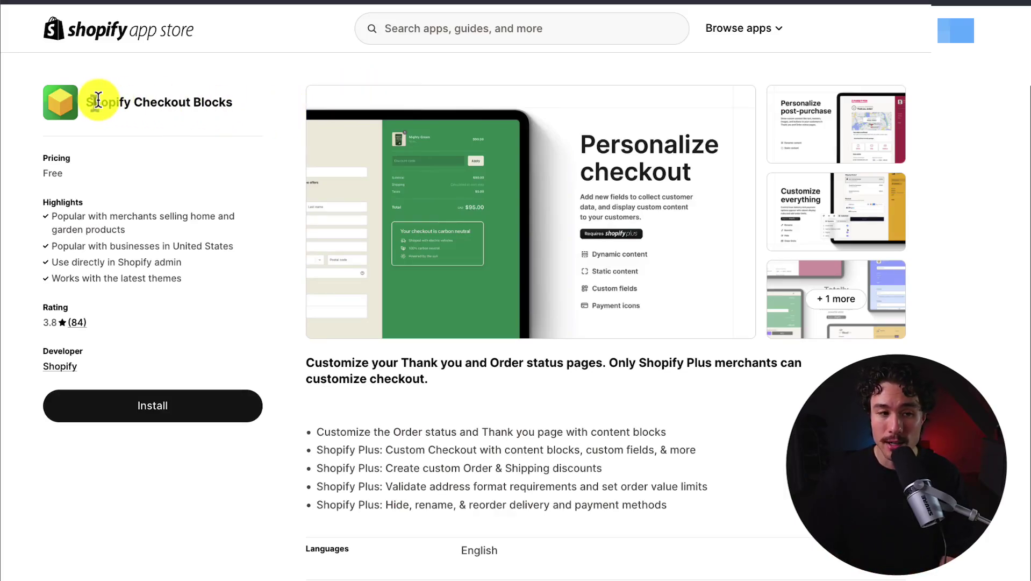
pyautogui.moveTo(101, 102); pyautogui.dragTo(180, 101)
pyautogui.click(172, 126)
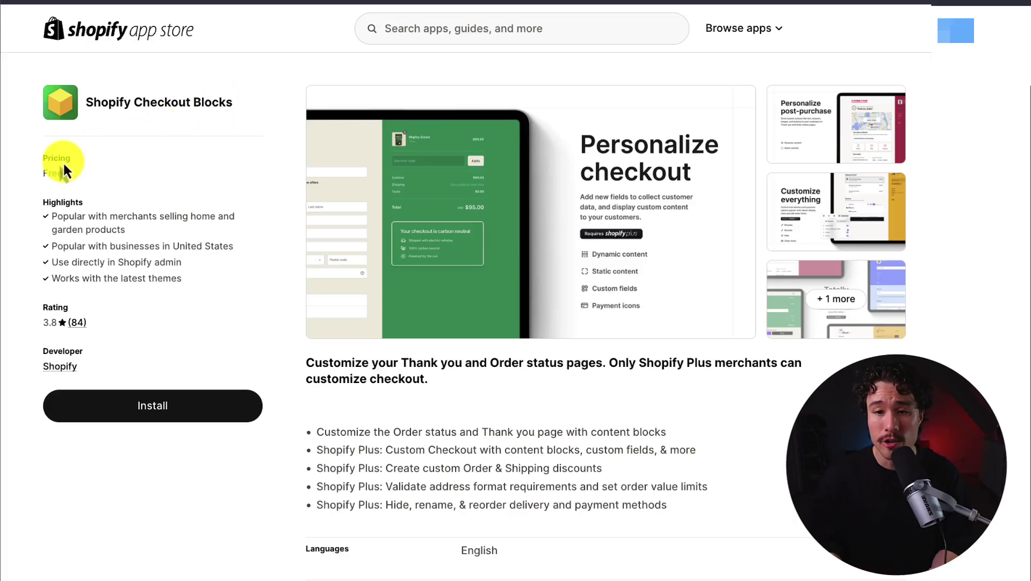
pyautogui.scroll(-2, 403, 338)
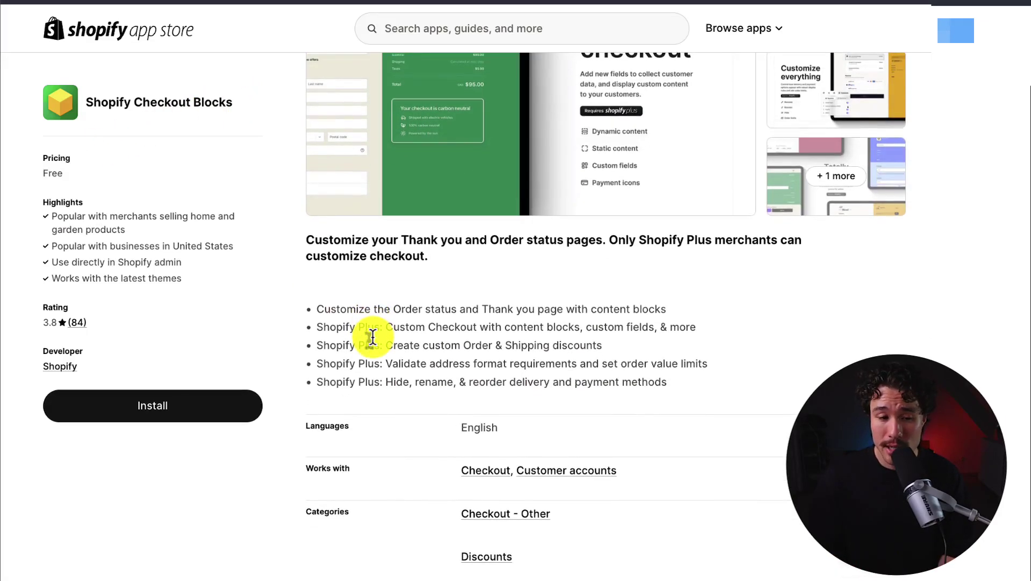
pyautogui.moveTo(343, 306); pyautogui.dragTo(671, 308)
pyautogui.click(604, 304)
pyautogui.scroll(-2, 592, 291)
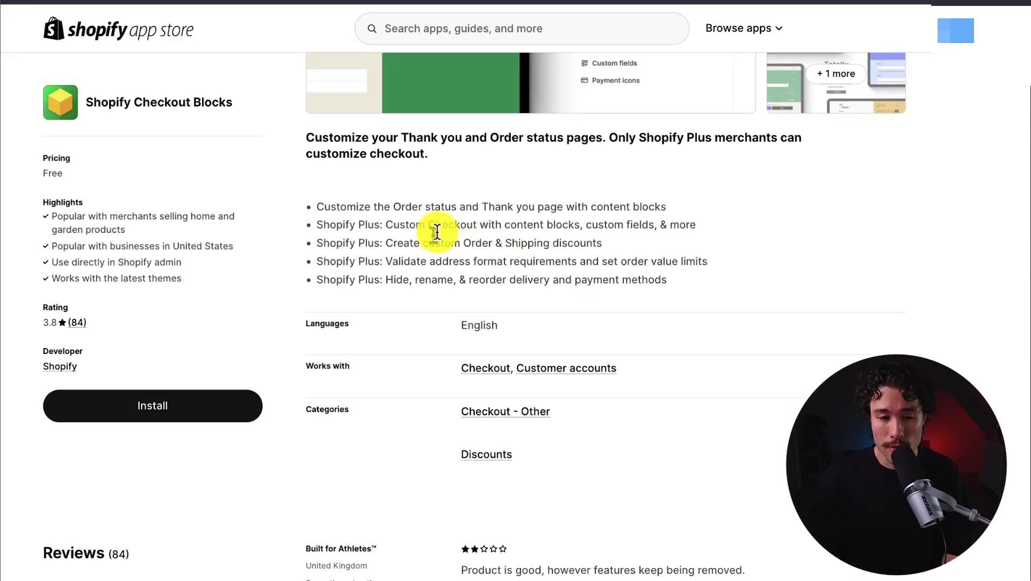
pyautogui.moveTo(427, 225); pyautogui.dragTo(543, 288)
pyautogui.click(543, 288)
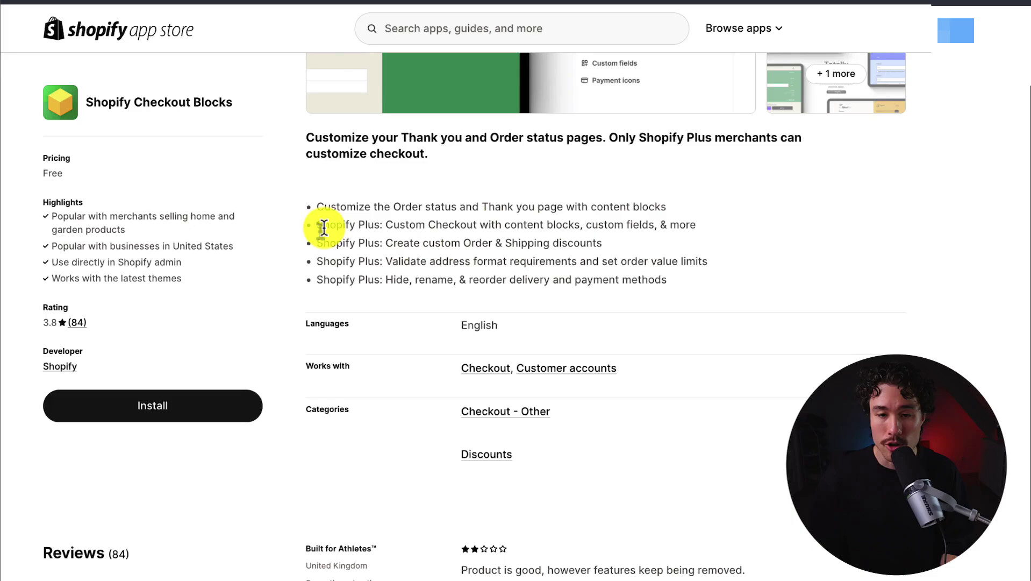
pyautogui.scroll(4, 286, 310)
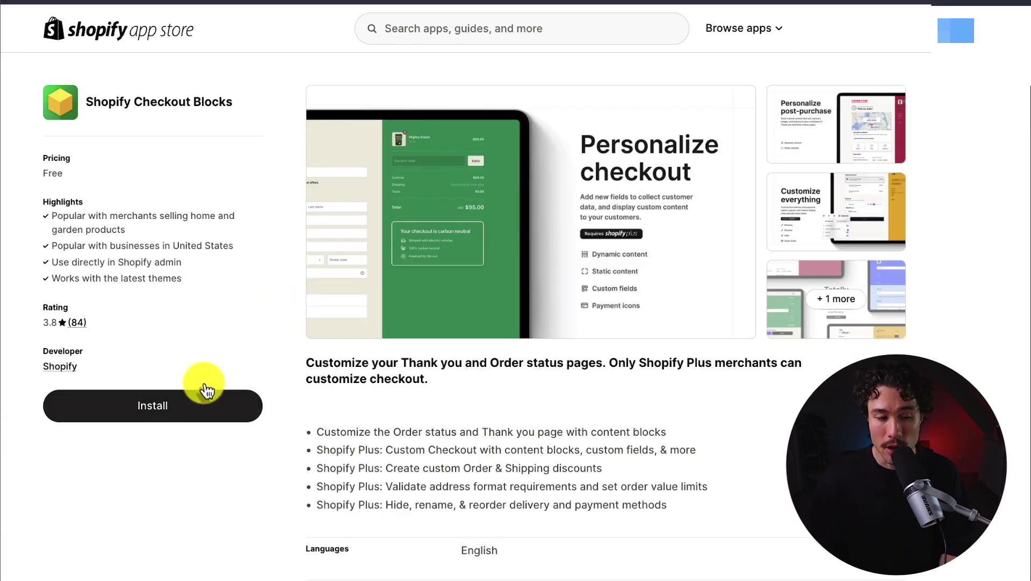
# Install Checkout Blocks, pin it to the admin navigation, and view its empty block list
pyautogui.click(188, 405)
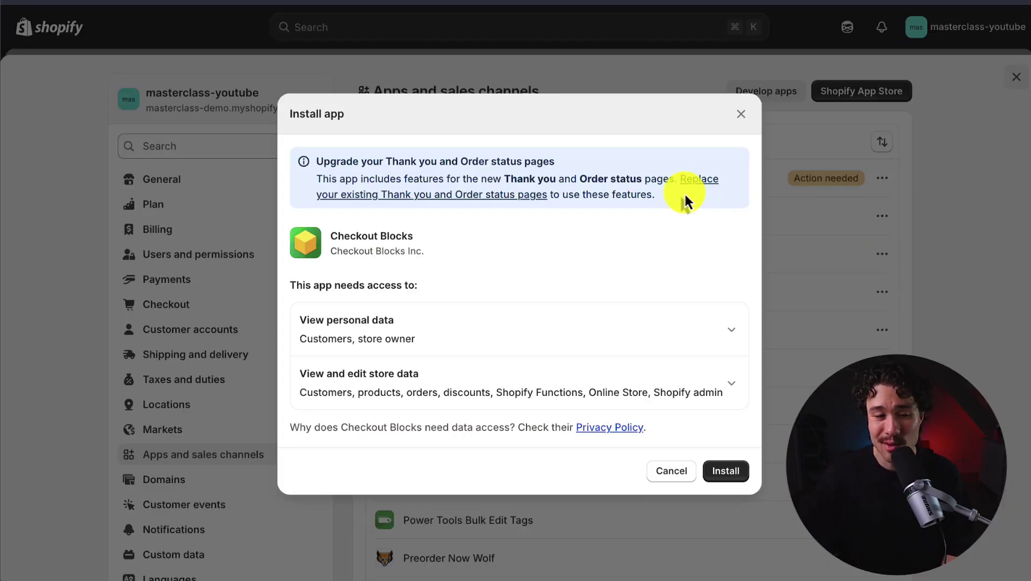
pyautogui.moveTo(502, 178); pyautogui.dragTo(652, 180)
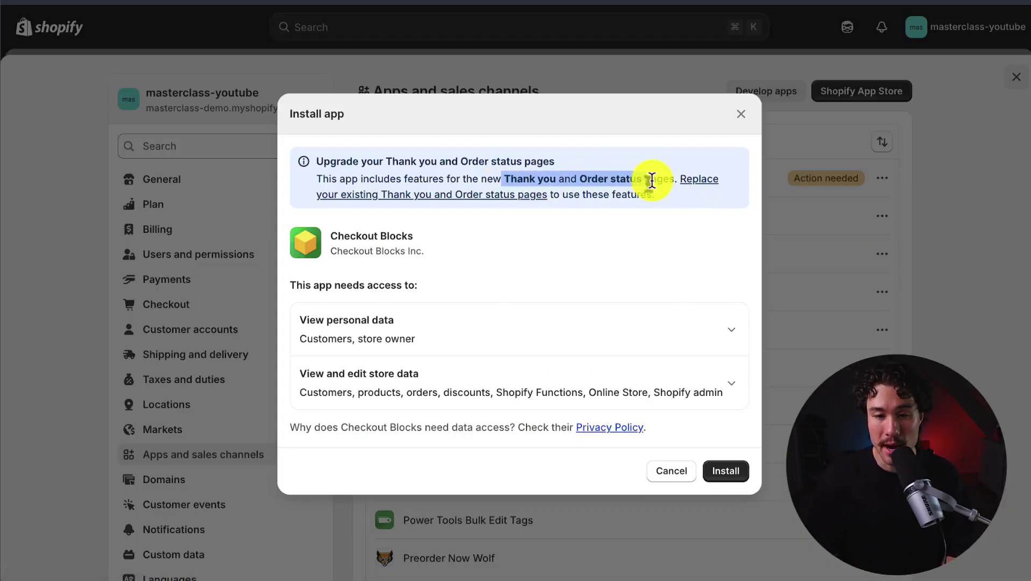
pyautogui.click(679, 209)
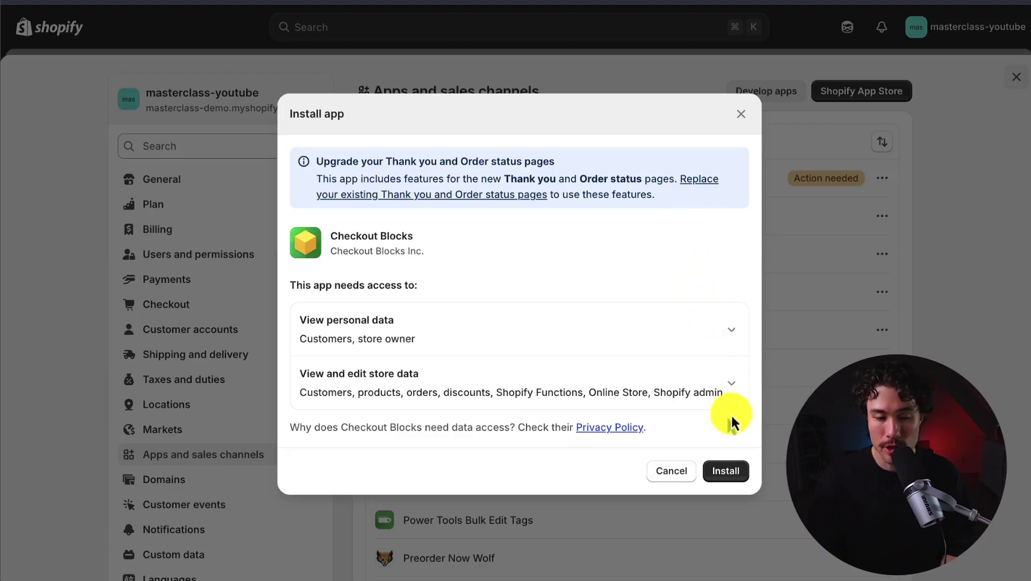
pyautogui.click(724, 469)
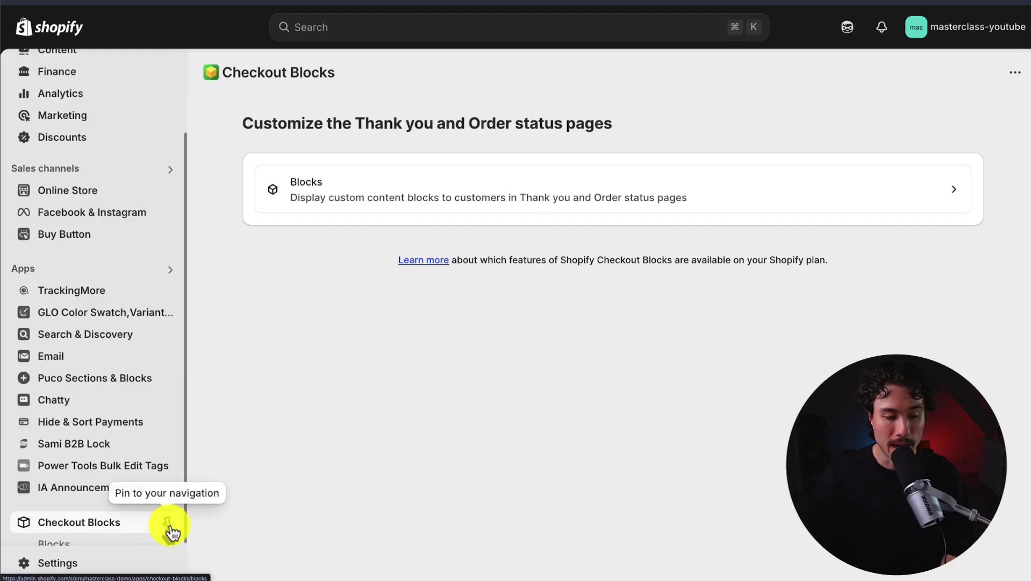
pyautogui.click(167, 525)
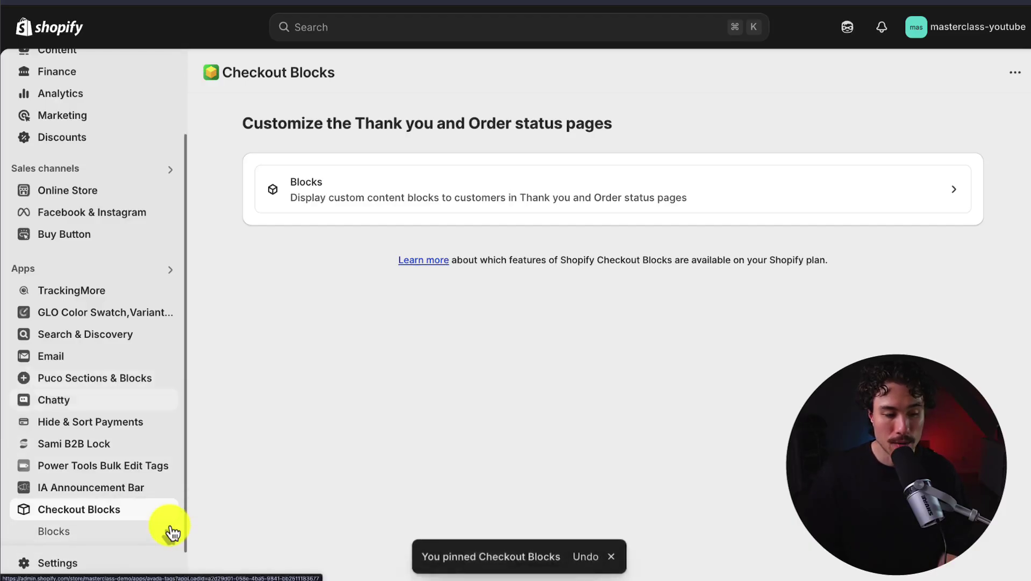
pyautogui.click(580, 182)
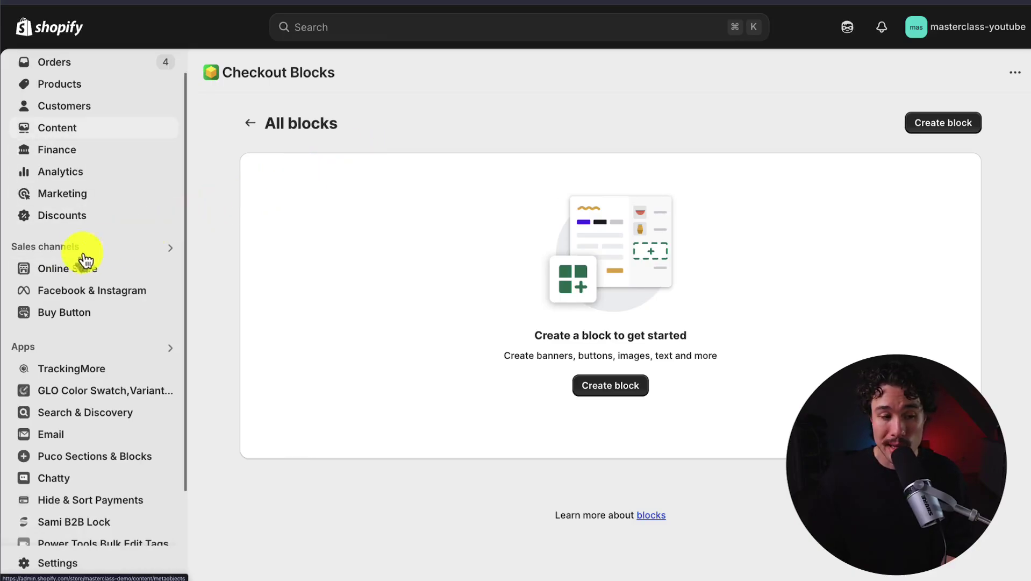
# Open Online Store in a new tab, customize the Dawn theme, and bring up the page selector
pyautogui.rightClick(52, 271)
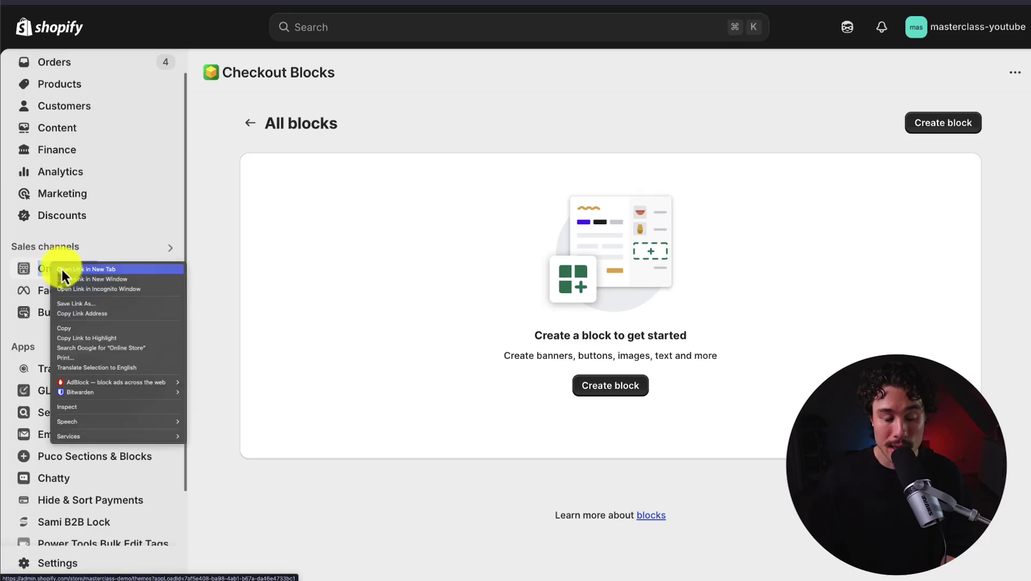
pyautogui.click(69, 271)
pyautogui.hotkey('ctrl', 'Tab')
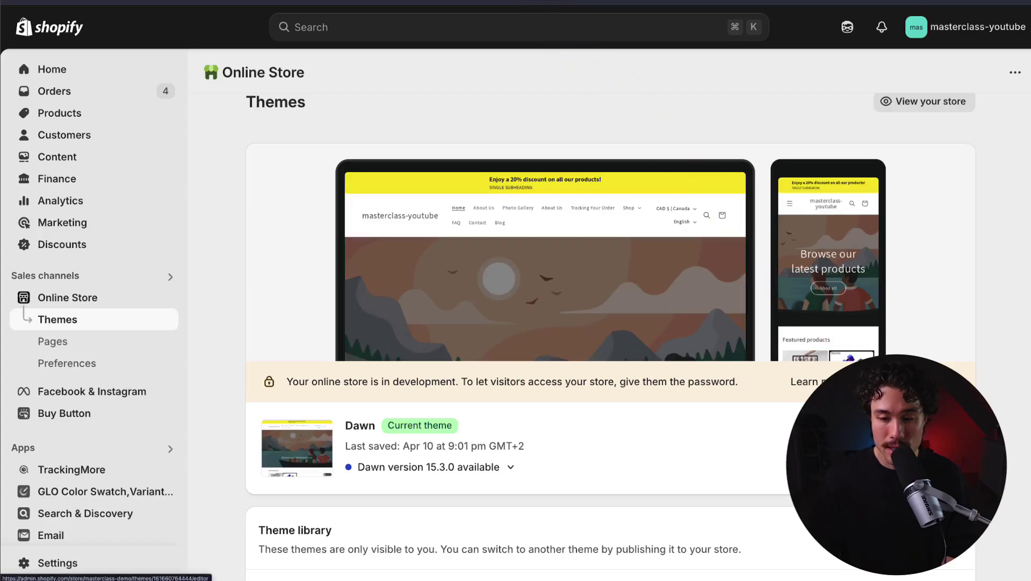
pyautogui.click(947, 446)
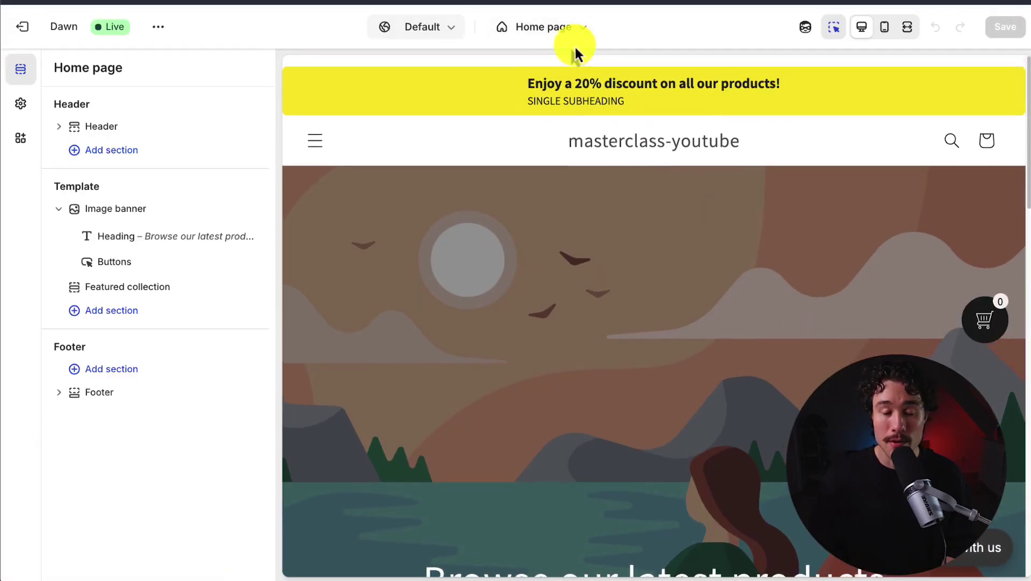
pyautogui.click(561, 33)
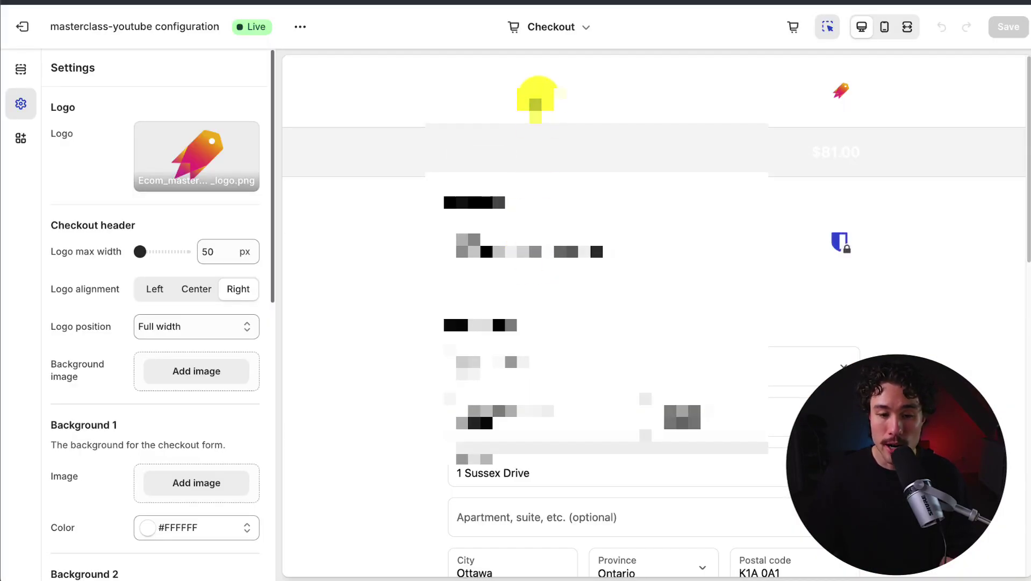
# Select the Thank you page and scroll through its order confirmation and shipping map preview
pyautogui.click(554, 30)
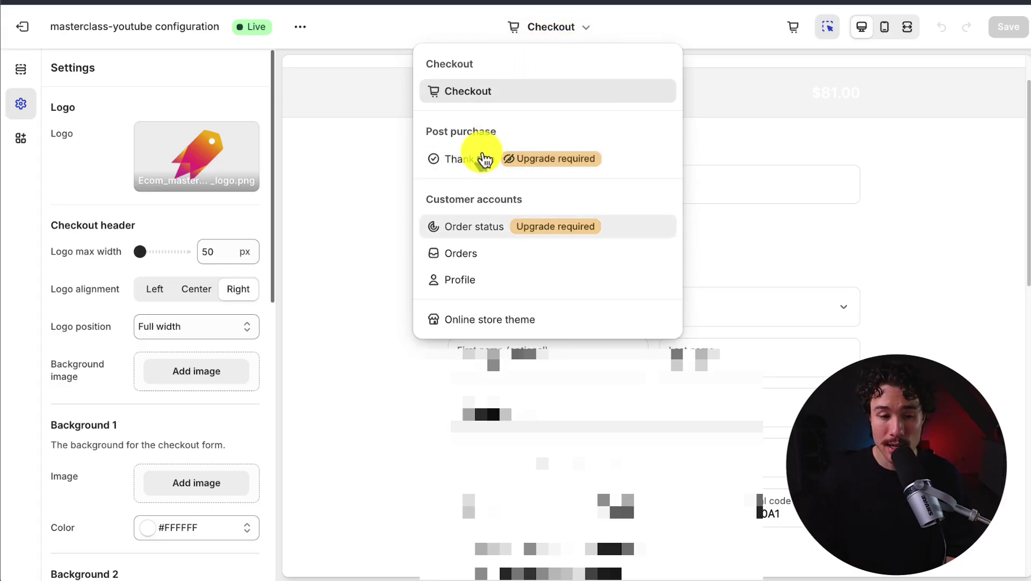
pyautogui.moveTo(476, 167); pyautogui.dragTo(456, 163)
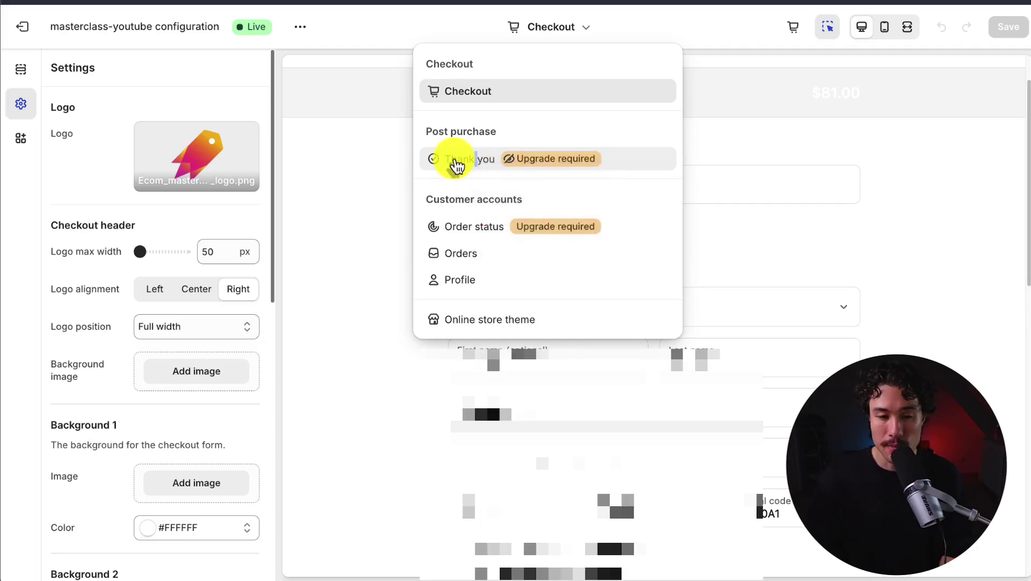
pyautogui.click(486, 164)
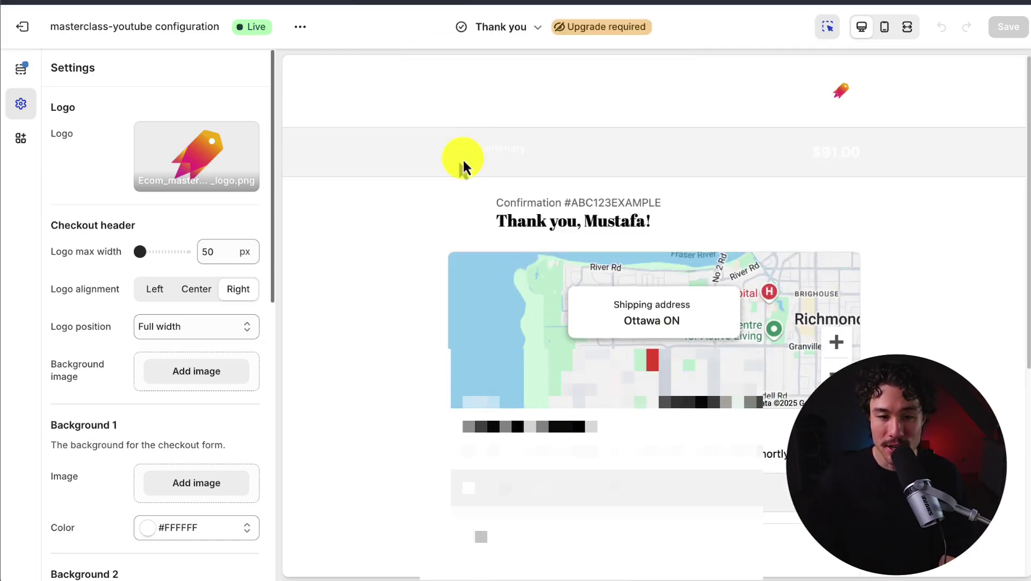
pyautogui.scroll(-3, 452, 188)
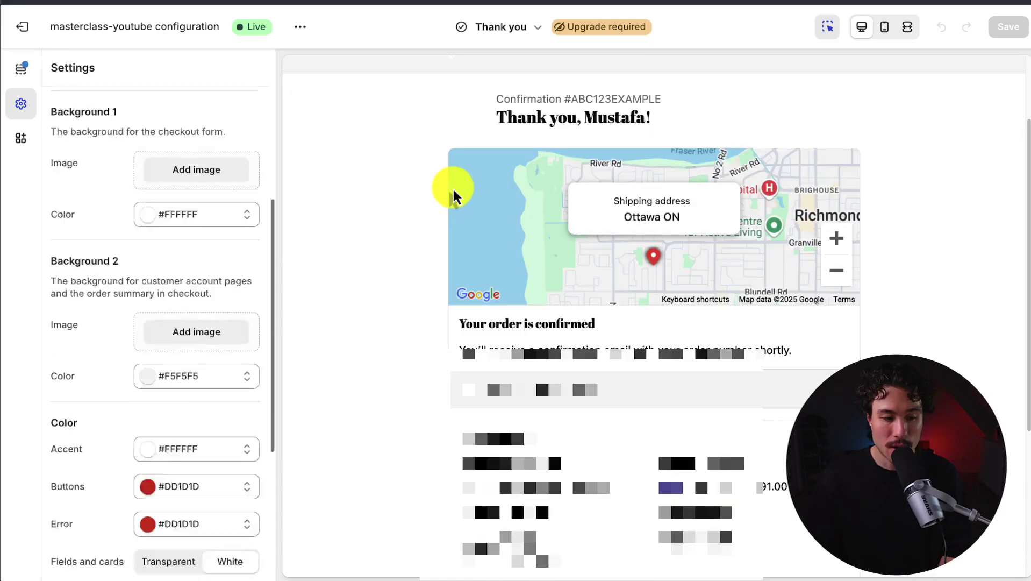
pyautogui.scroll(-3, 357, 310)
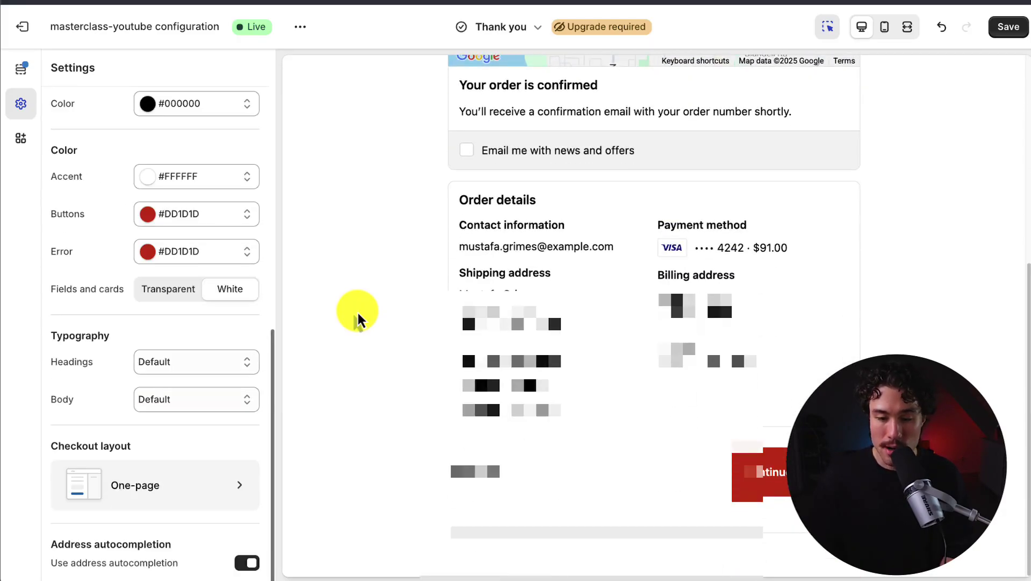
pyautogui.scroll(3, 357, 311)
pyautogui.scroll(-5, 650, 145)
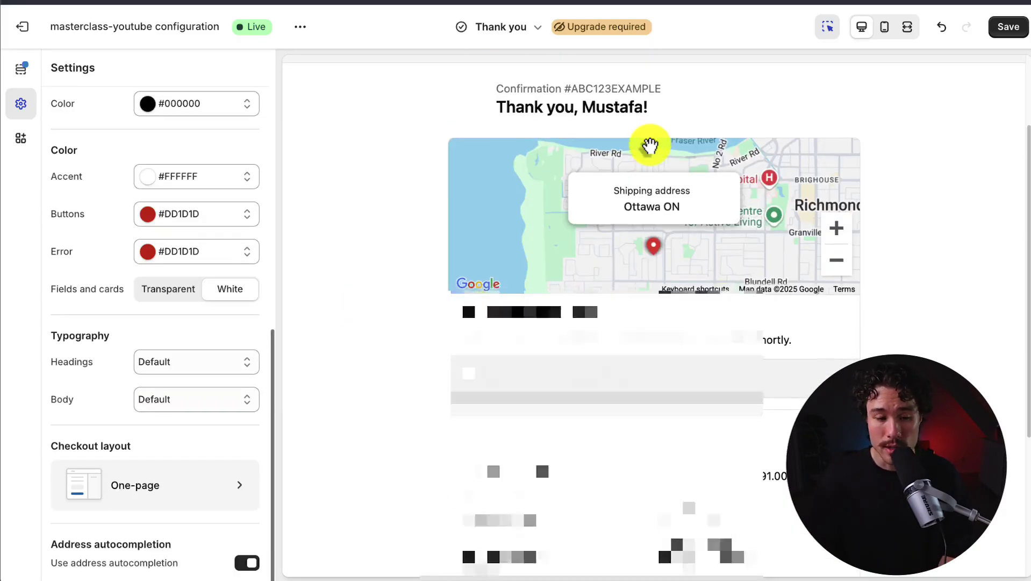
pyautogui.scroll(10, 650, 153)
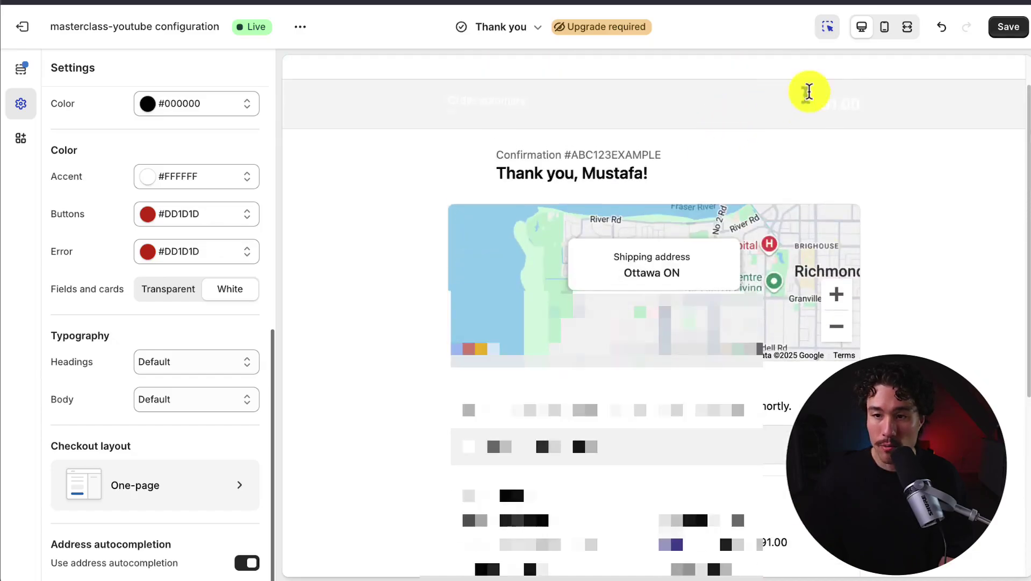
pyautogui.click(995, 31)
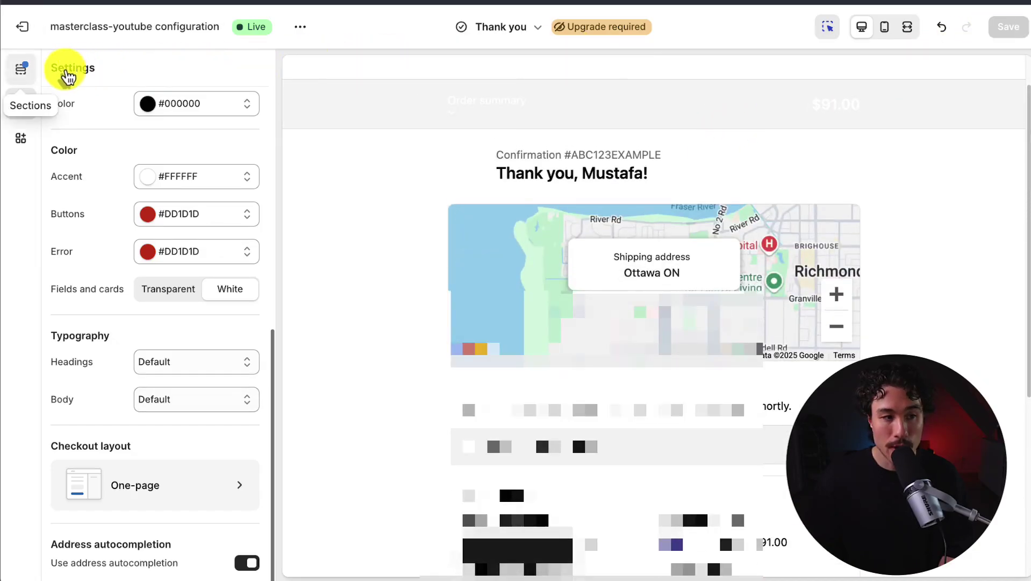
# Add a Checkout Blocks Static content app block under the Thank you page's Order details
pyautogui.click(21, 75)
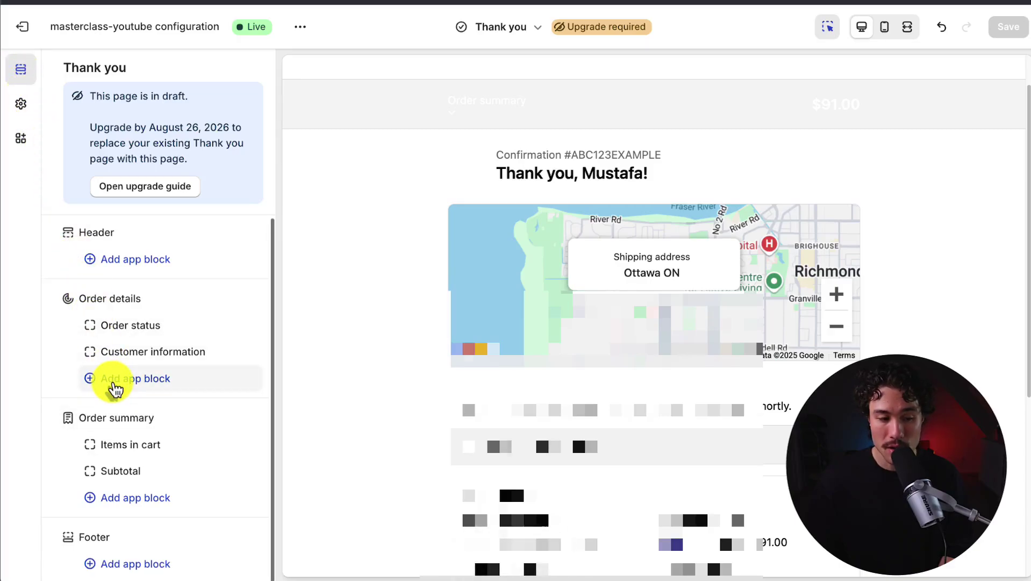
pyautogui.click(114, 385)
pyautogui.scroll(-1, 347, 261)
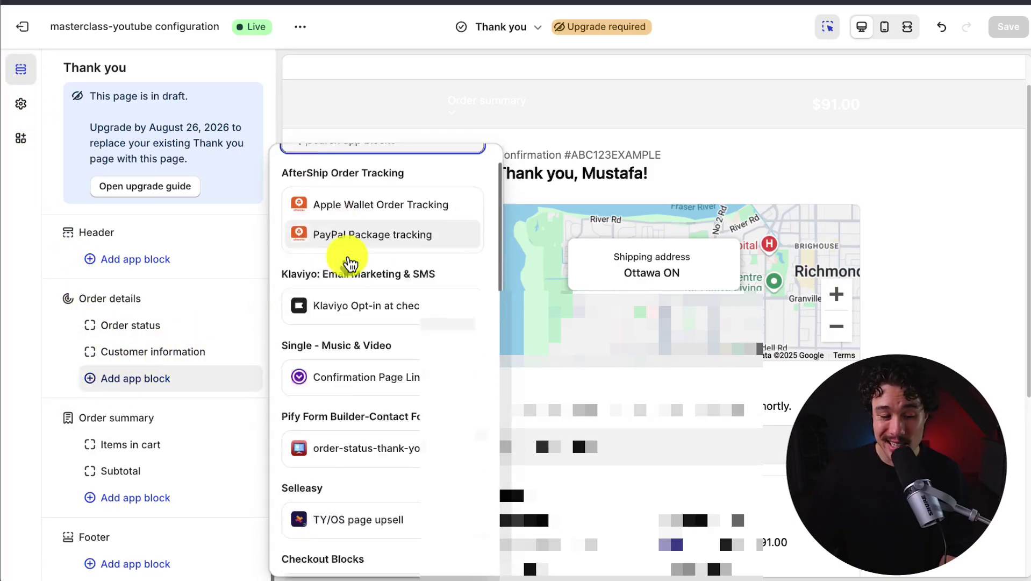
pyautogui.scroll(-3, 351, 264)
pyautogui.click(118, 383)
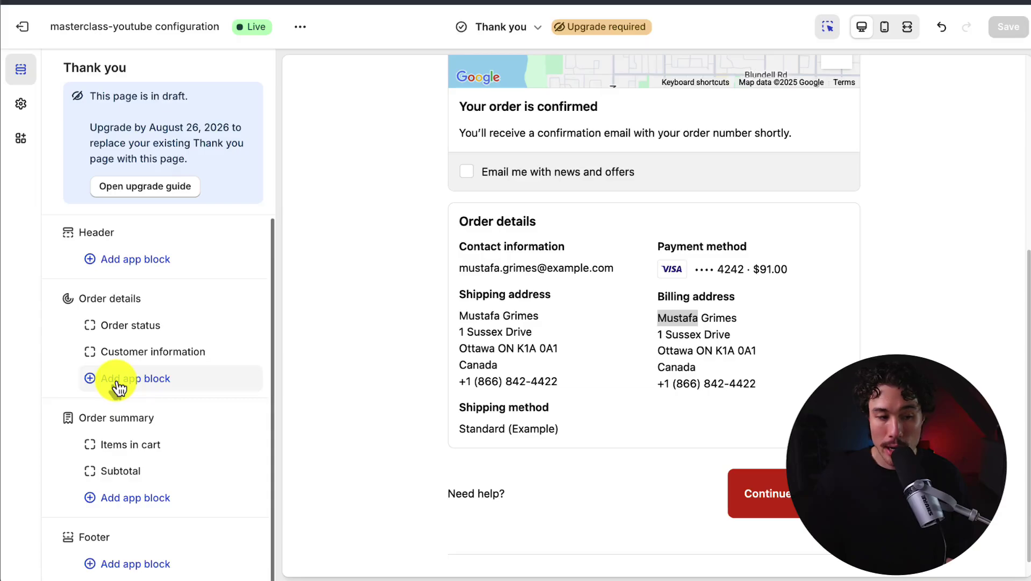
pyautogui.click(118, 383)
pyautogui.scroll(-5, 115, 380)
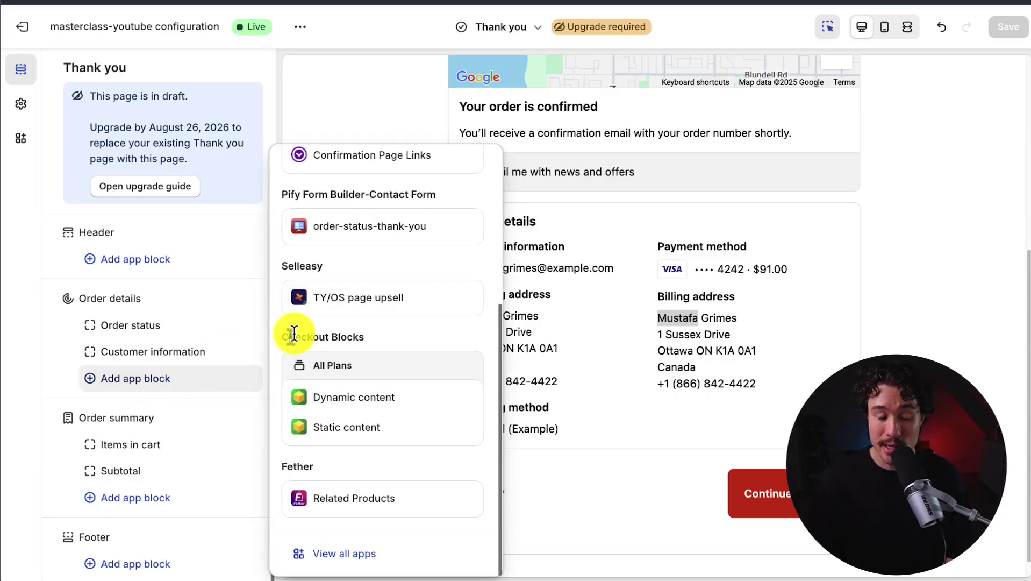
pyautogui.moveTo(295, 336); pyautogui.dragTo(394, 338)
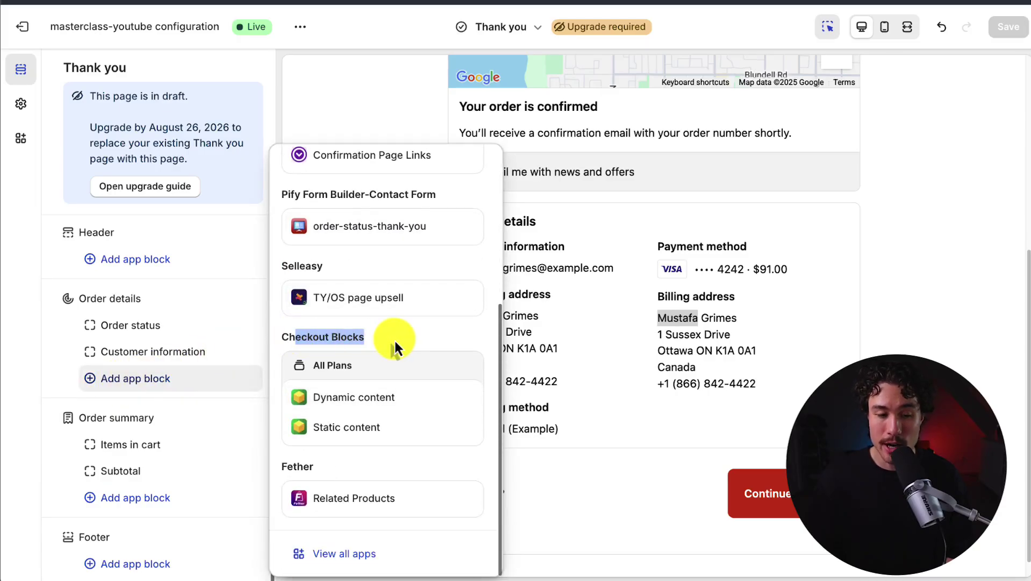
pyautogui.click(347, 428)
# Title the block 'CHECKOUT TEXT' and give it the description 'radfd'
pyautogui.click(145, 229)
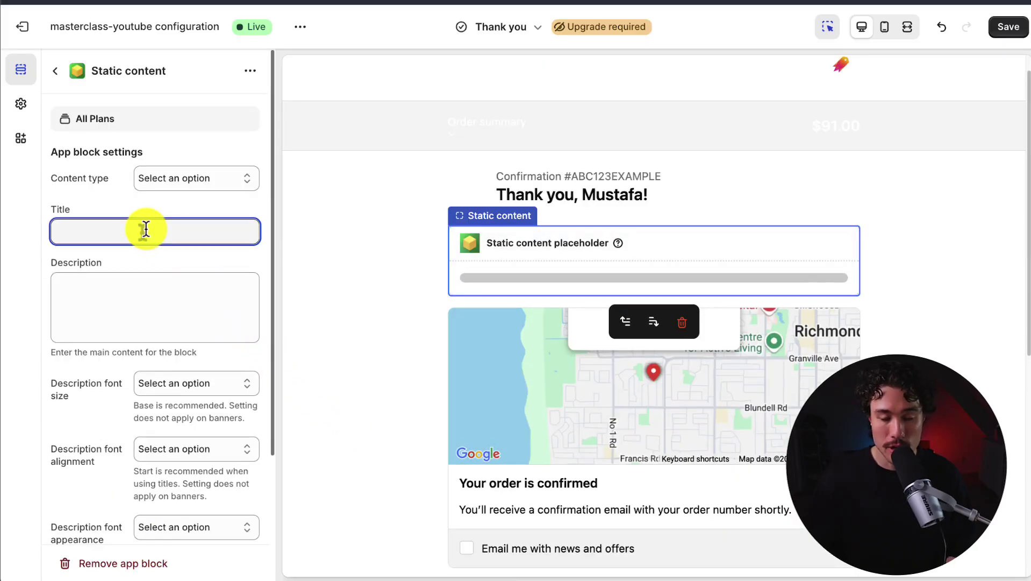
pyautogui.write('CHECKOUT TEXT')
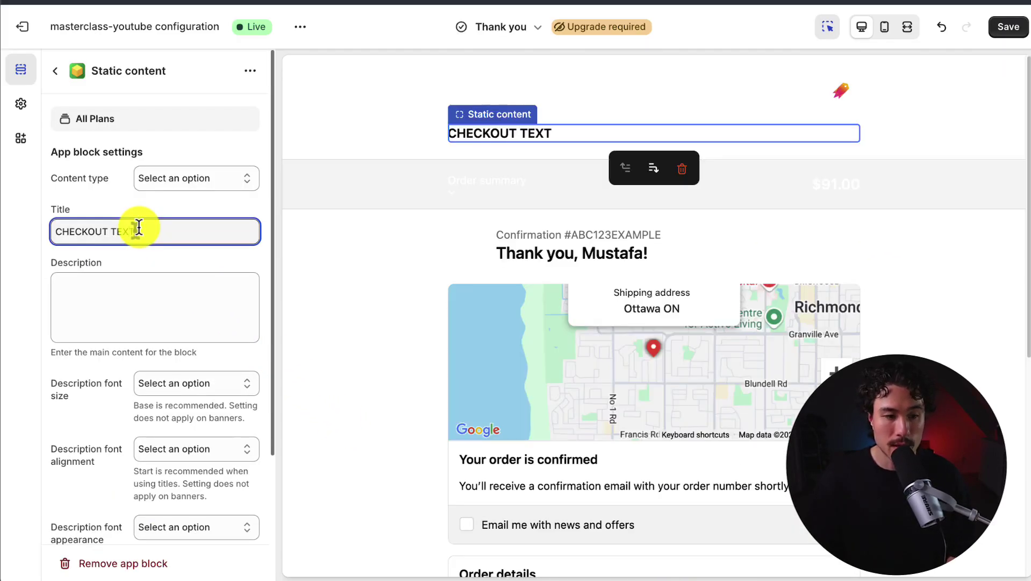
pyautogui.press('Tab')
pyautogui.write('radfd')
pyautogui.click(197, 383)
pyautogui.click(105, 430)
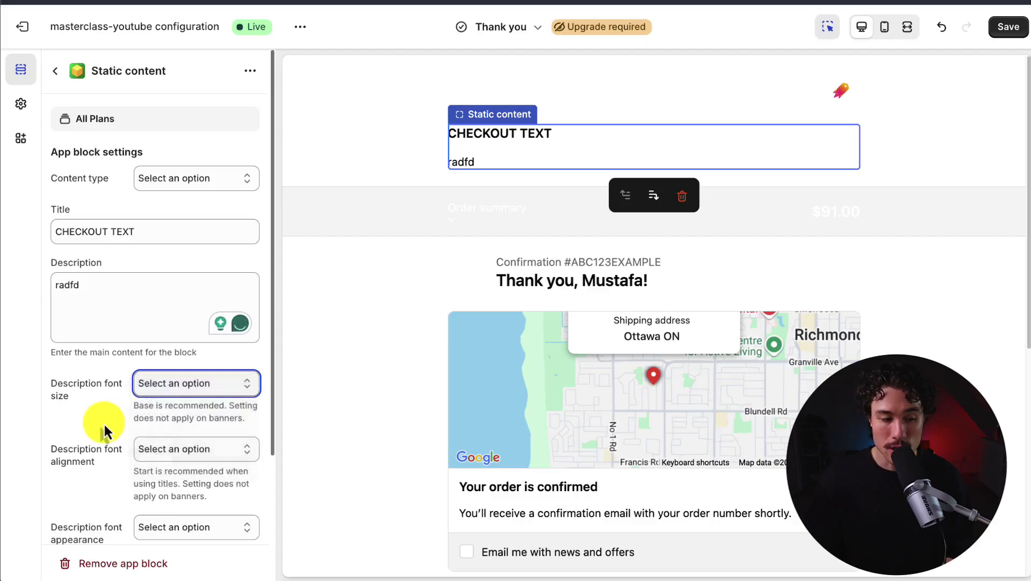
# Set Show collapsible to False, deselect the block, and scroll down the preview
pyautogui.scroll(-3, 104, 427)
pyautogui.click(153, 468)
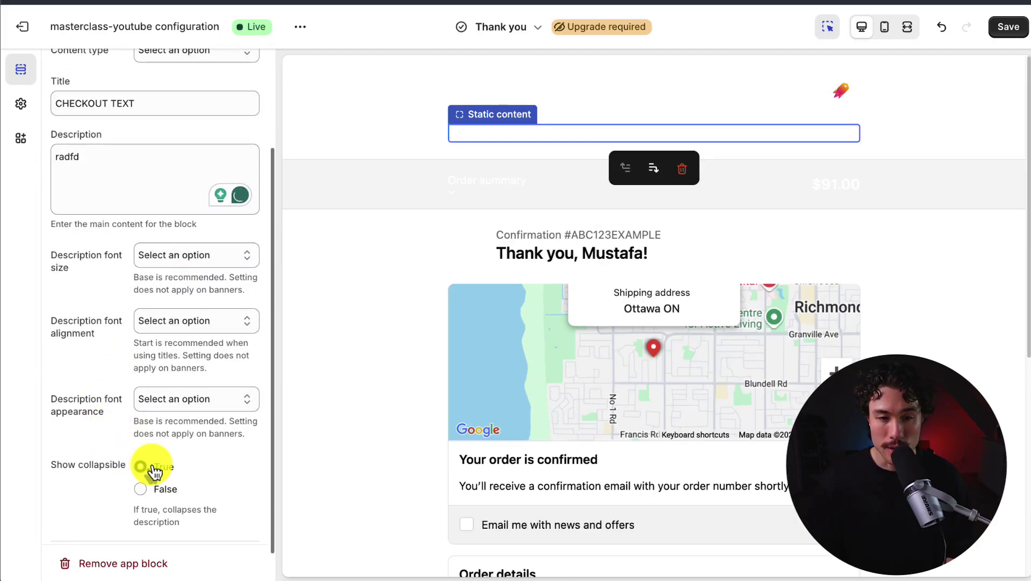
pyautogui.click(141, 489)
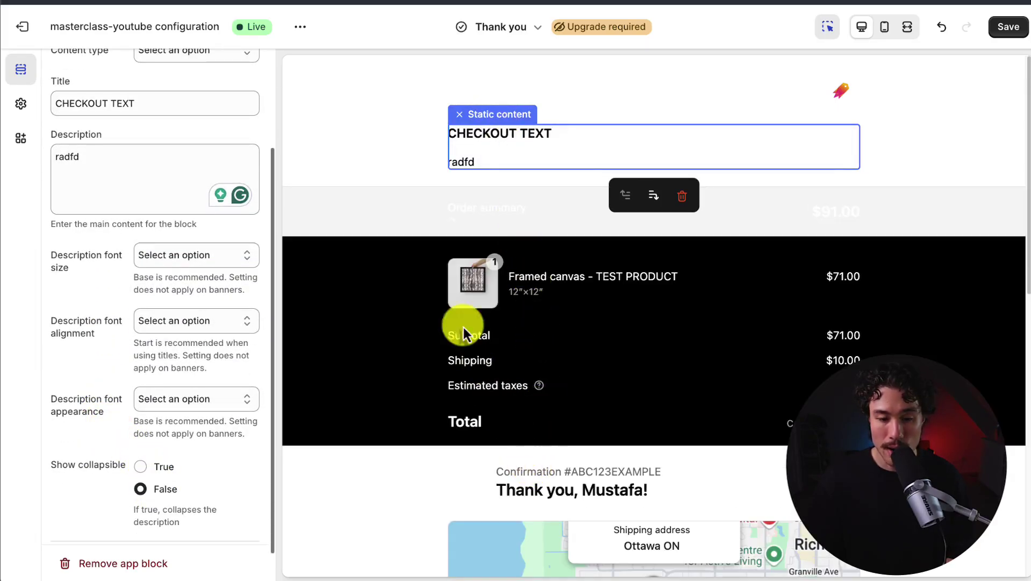
pyautogui.click(376, 152)
pyautogui.scroll(-5, 420, 319)
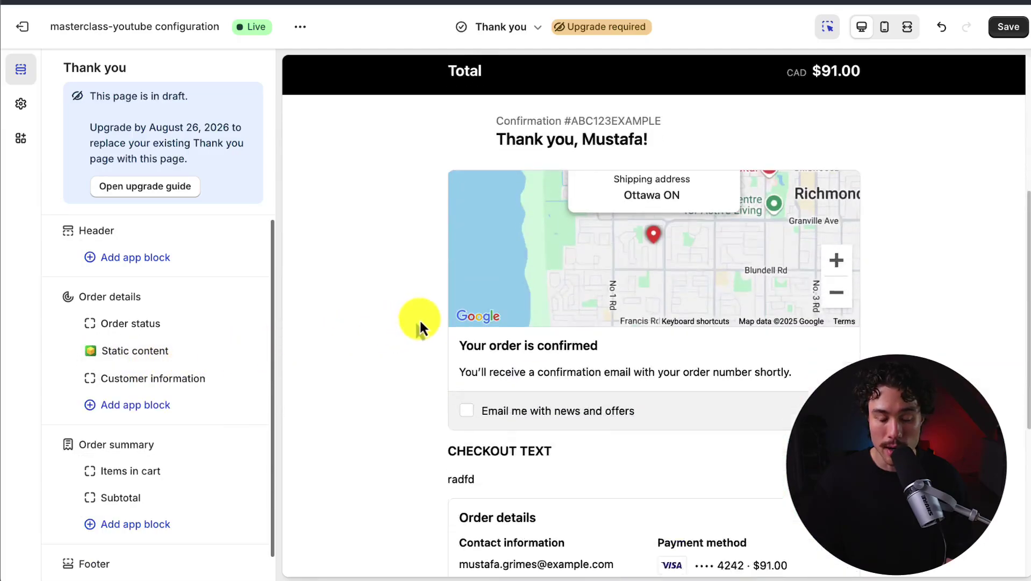
pyautogui.scroll(-2, 420, 318)
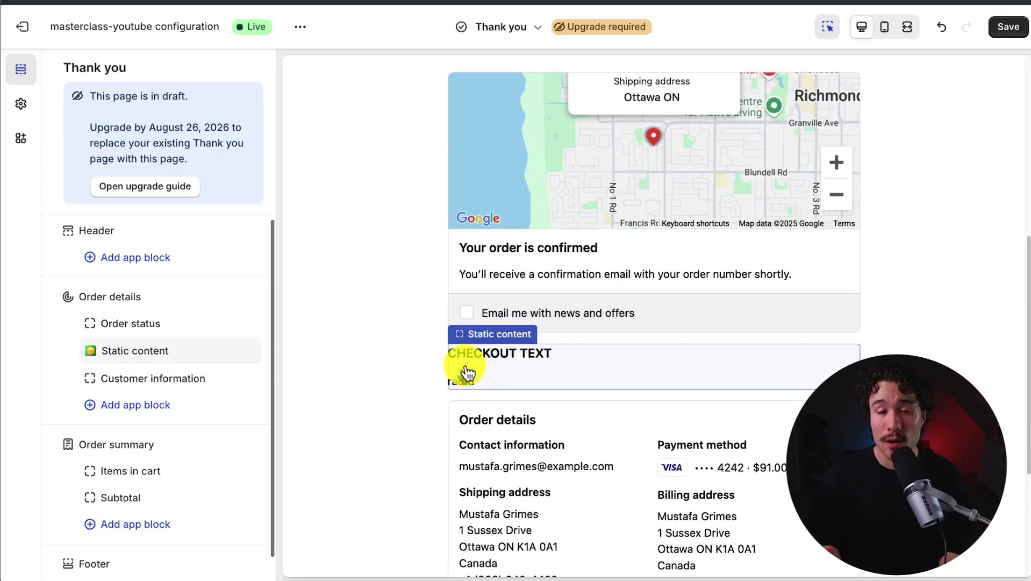
pyautogui.scroll(-3, 456, 371)
pyautogui.scroll(-1, 161, 382)
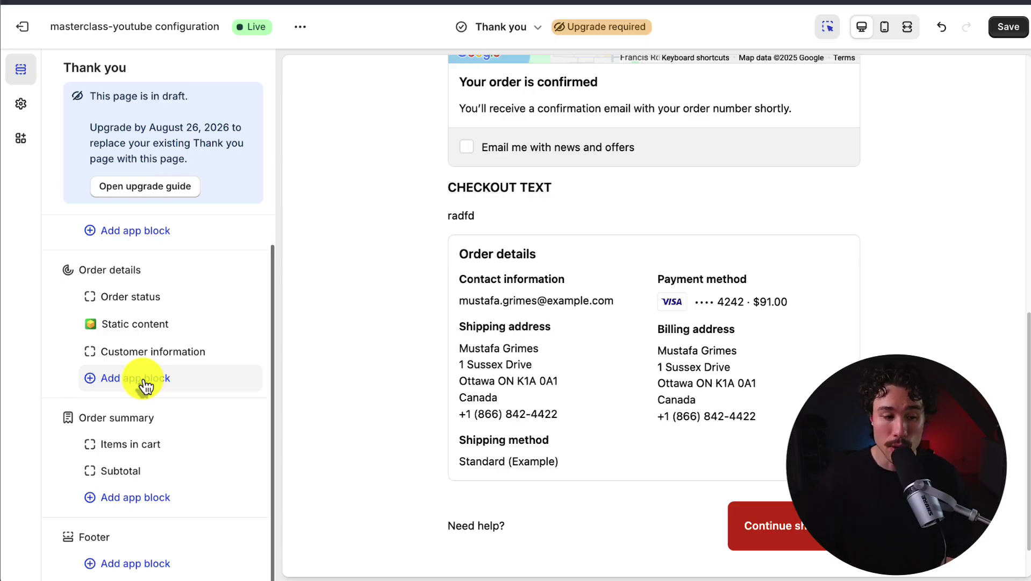
# Scroll the Thank you page preview back up toward the top
pyautogui.scroll(10, 406, 125)
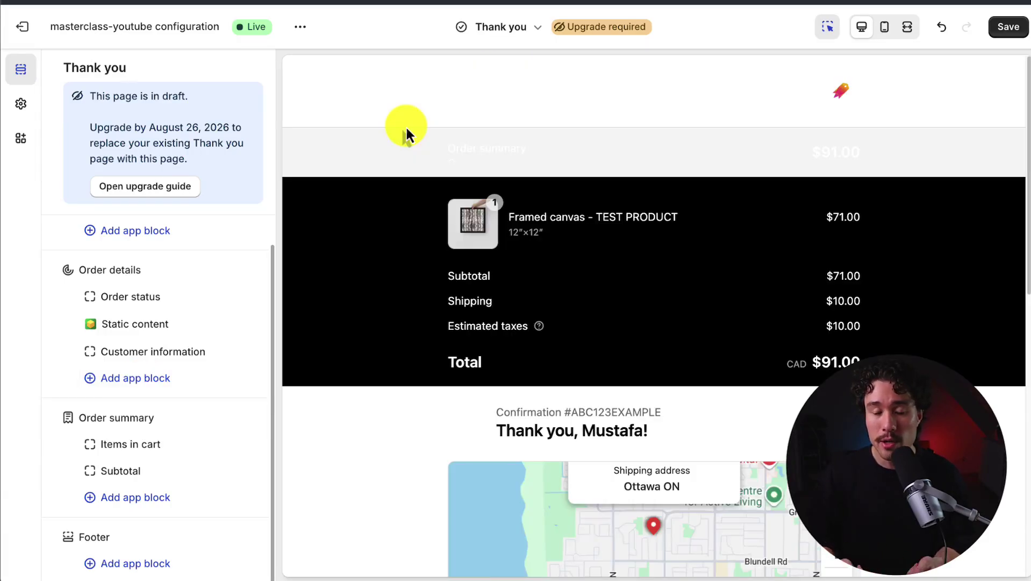